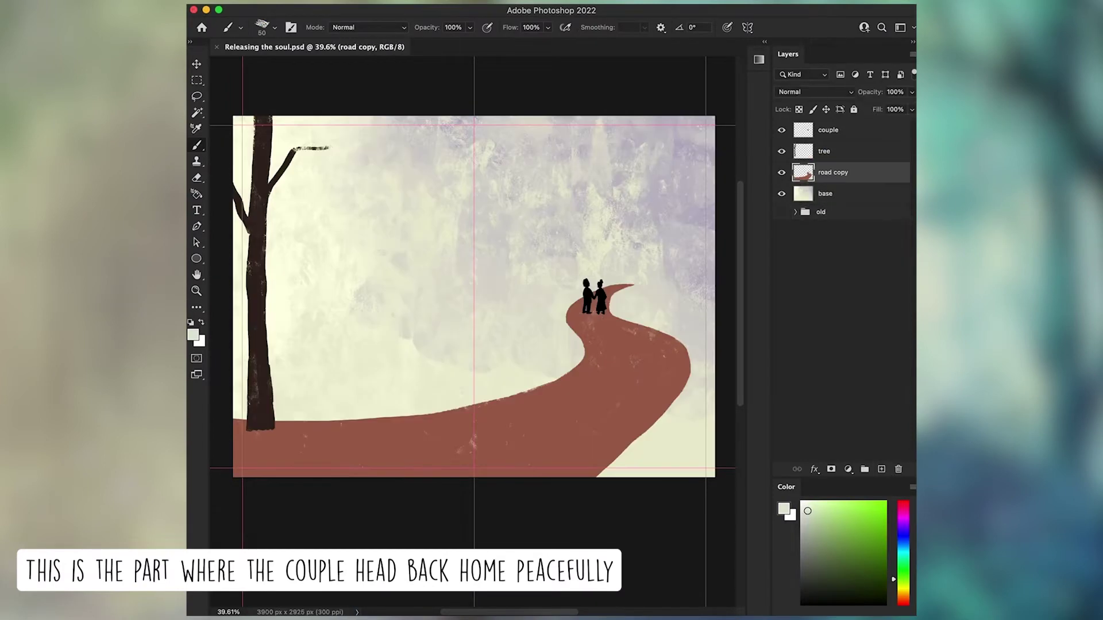
# Select the base layer and enlarge the brush for painting a teal sky on a new layer above it
pyautogui.click(825, 193)
pyautogui.press(']')
pyautogui.press(']')
pyautogui.press(']')
pyautogui.press(']')
pyautogui.press(']')
pyautogui.press(']')
pyautogui.press(']')
pyautogui.press(']')
pyautogui.press(']')
pyautogui.press(']')
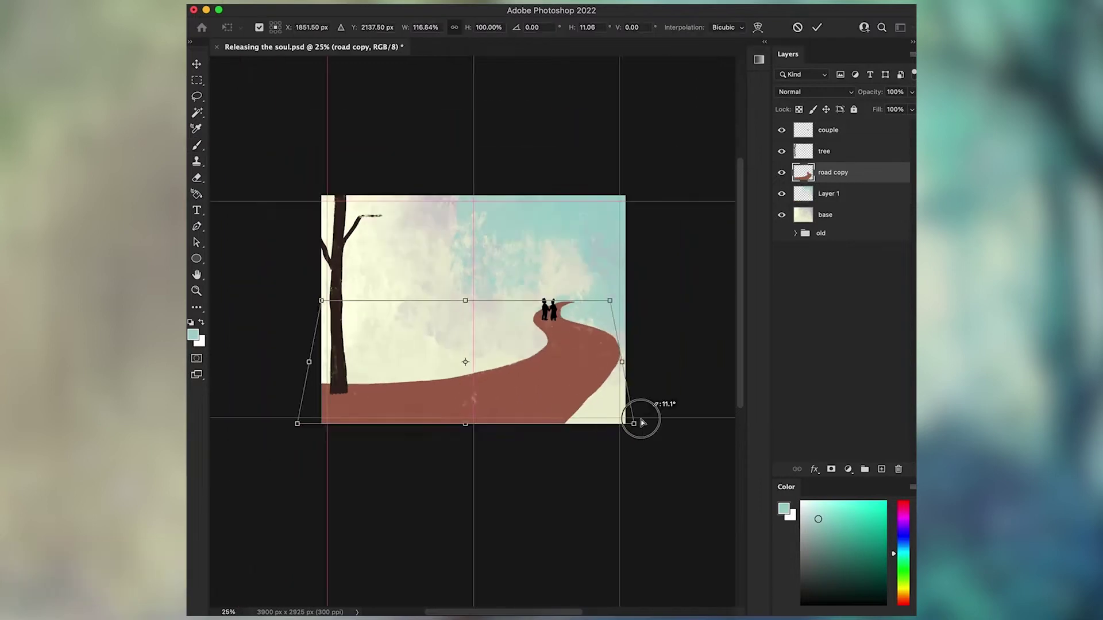
# Widen the foreground of the road with a perspective transform and reshape its bend
pyautogui.moveTo(642, 423); pyautogui.dragTo(652, 422)
pyautogui.hscroll(2, 512, 371)
pyautogui.moveTo(512, 371); pyautogui.dragTo(549, 387)
pyautogui.rightClick(557, 383)
pyautogui.click(560, 378)
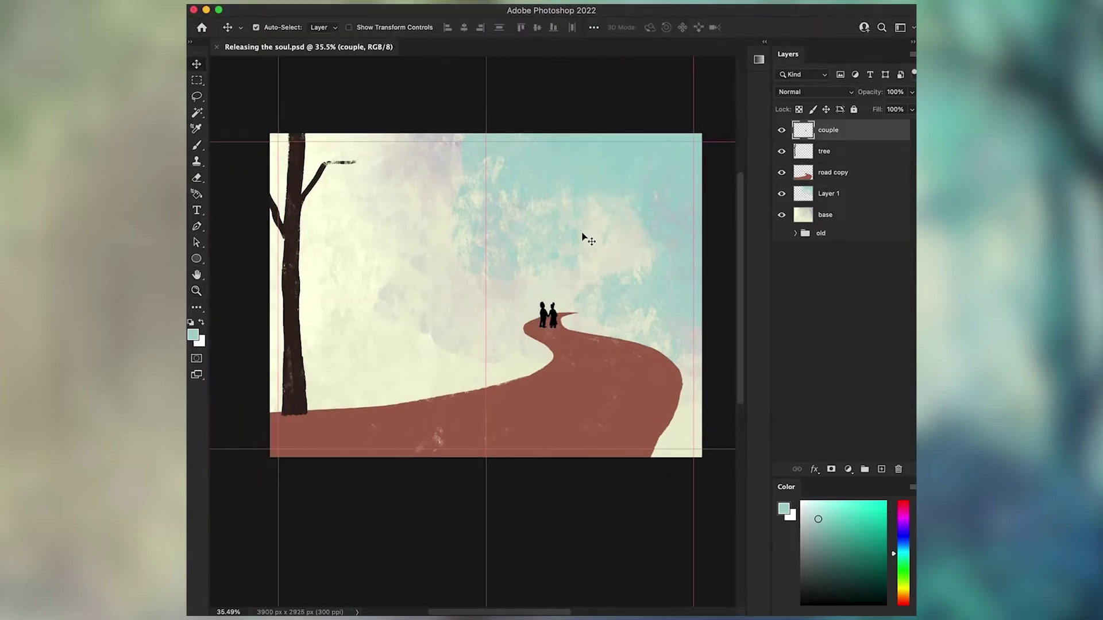
pyautogui.click(689, 1)
pyautogui.click(797, 74)
pyautogui.click(598, 69)
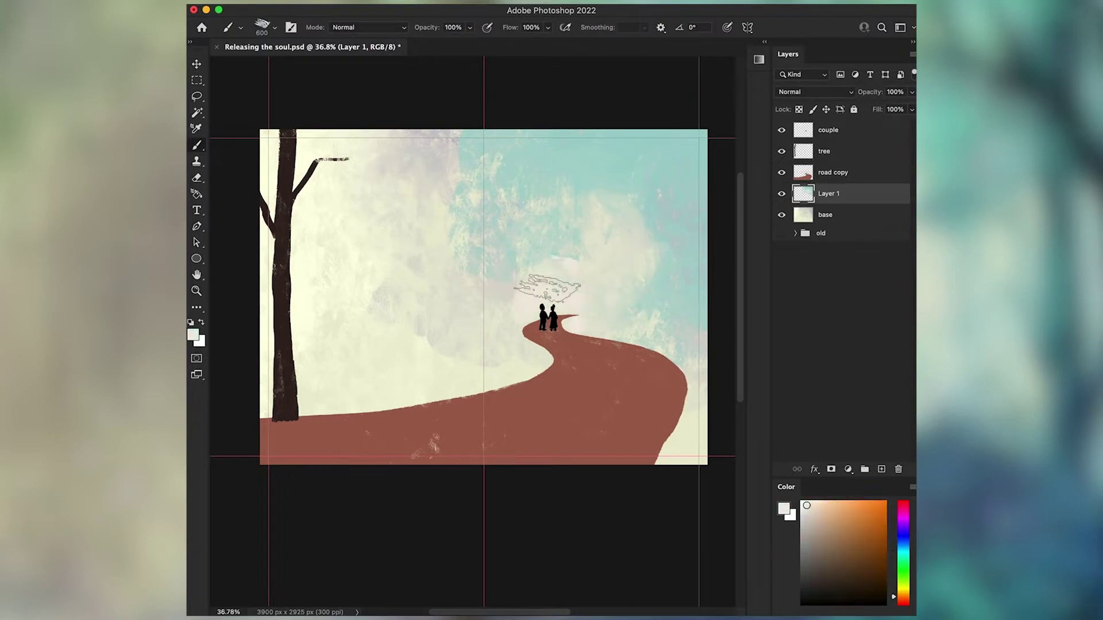
# Blend the sky on Layer 1 with broad textured strokes in colours sampled from the clouds, teal and cream areas
pyautogui.keyDown('alt'); pyautogui.click(538, 201); pyautogui.keyUp('alt')
pyautogui.keyDown('alt'); pyautogui.click(468, 270); pyautogui.keyUp('alt')
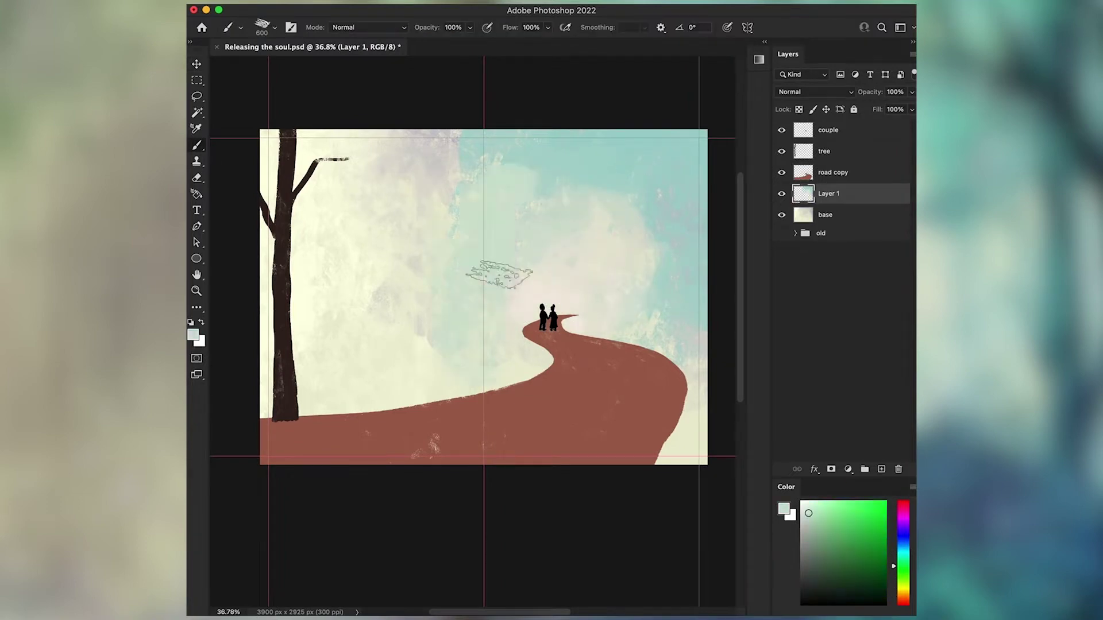
pyautogui.moveTo(687, 396); pyautogui.dragTo(687, 437)
pyautogui.keyDown('alt'); pyautogui.click(397, 369); pyautogui.keyUp('alt')
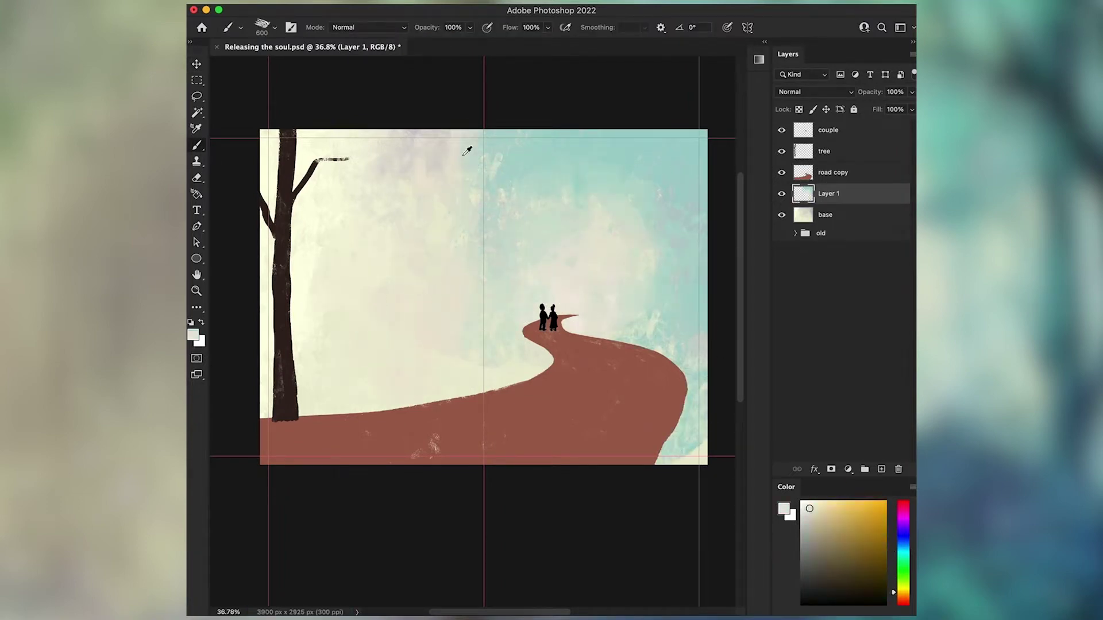
pyautogui.moveTo(468, 148); pyautogui.dragTo(333, 152)
pyautogui.keyDown('alt'); pyautogui.click(616, 276); pyautogui.keyUp('alt')
# Add a layer above the tree layer and paint a tall dark trunk through the middle of the picture
pyautogui.click(824, 151)
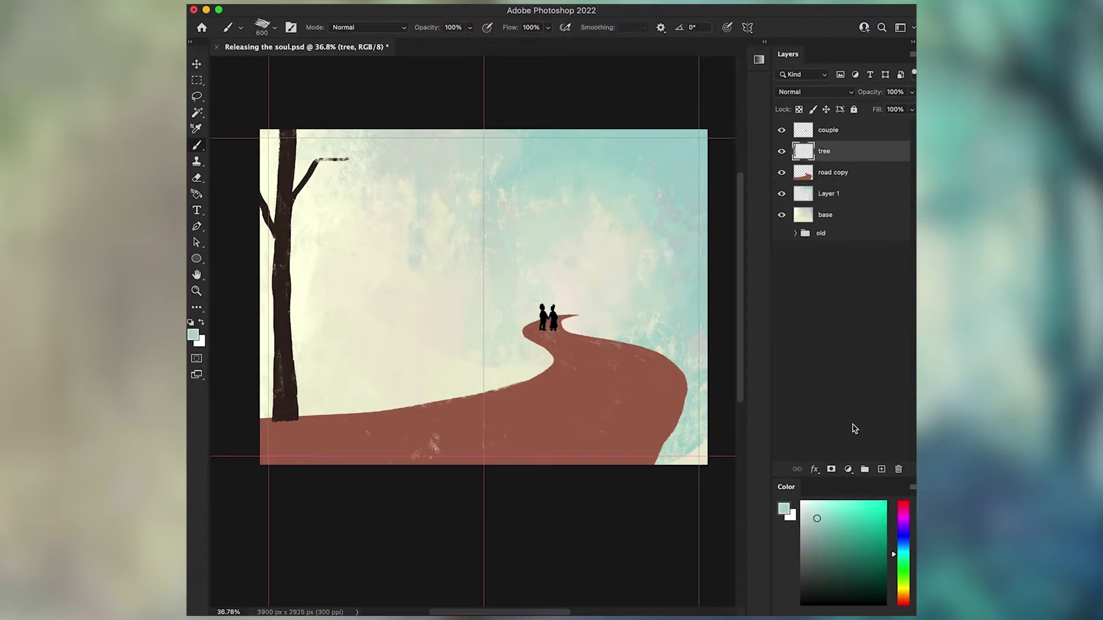
pyautogui.click(881, 469)
pyautogui.moveTo(445, 402); pyautogui.dragTo(431, 474)
pyautogui.moveTo(440, 129)
pyautogui.mouseDown()
pyautogui.moveTo(428, 274)
pyautogui.moveTo(444, 437)
pyautogui.mouseUp()
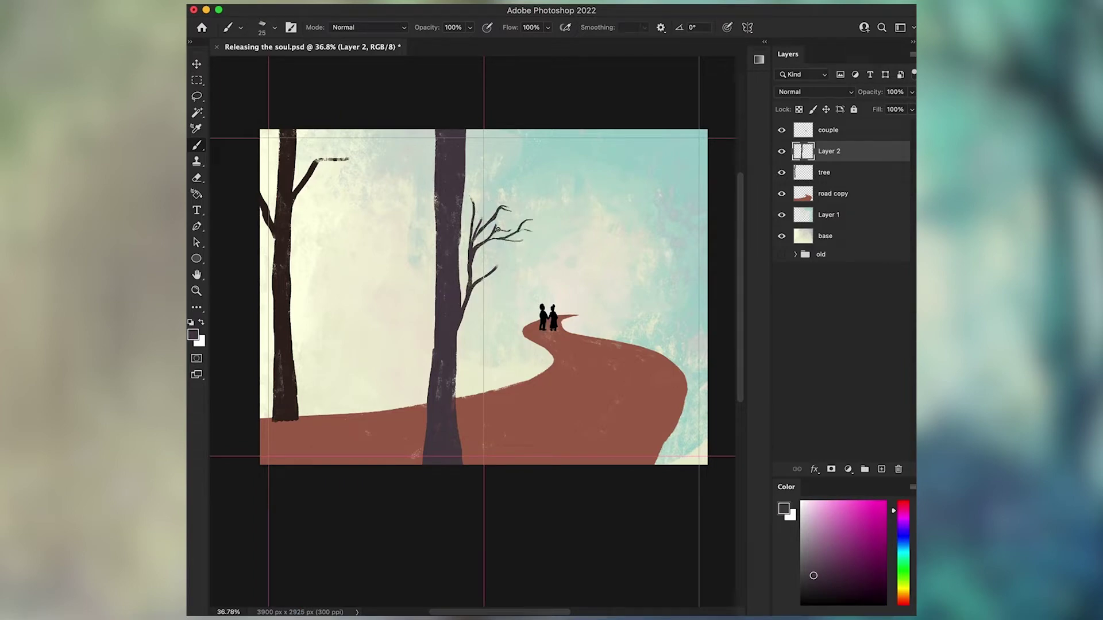
# Mirror the middle tree's branches horizontally onto the other side of the trunk
pyautogui.hotkey('ctrl', 't')
pyautogui.rightClick(446, 276)
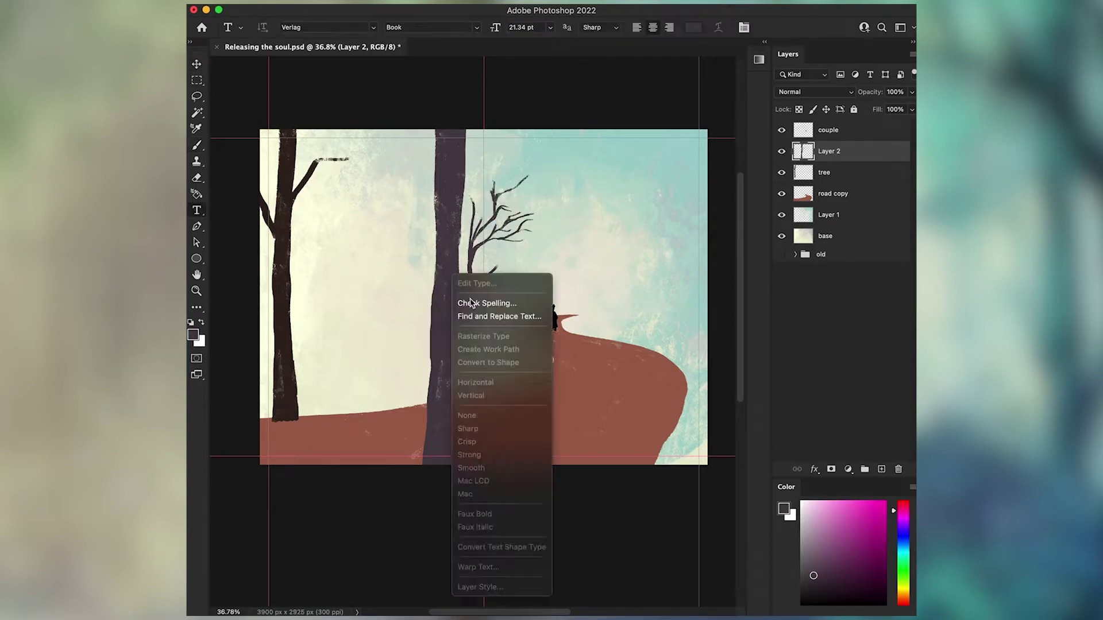
pyautogui.click(475, 561)
pyautogui.press('Return')
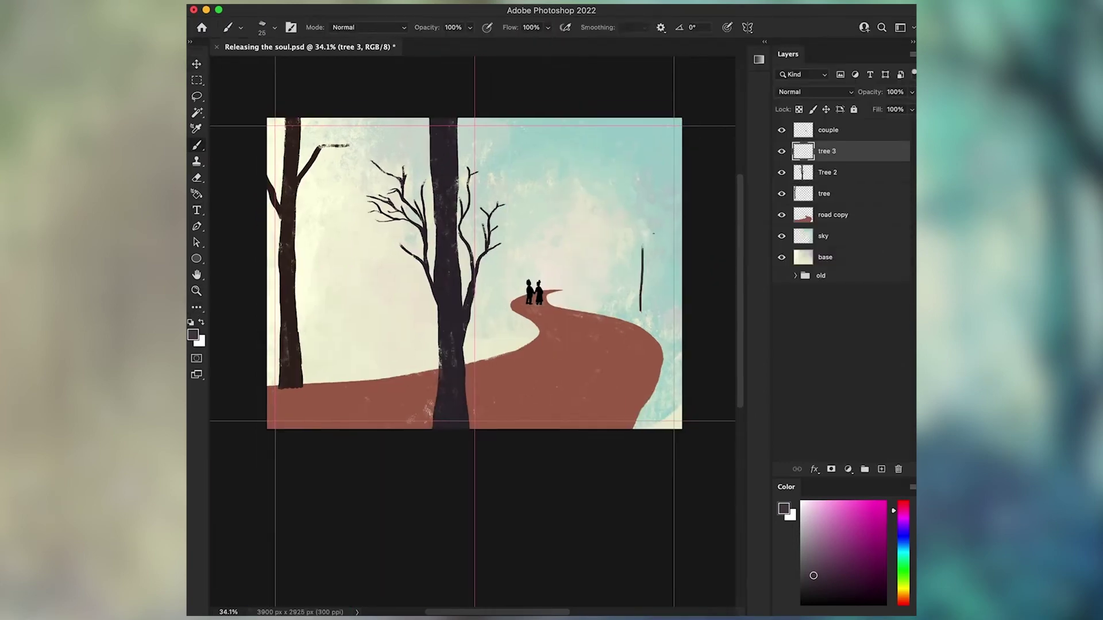
# Recolour the road copy layer dark teal with a Color Overlay, reselect the tree 3 layer and save the document
pyautogui.press('v')
pyautogui.press('b')
pyautogui.doubleClick(862, 214)
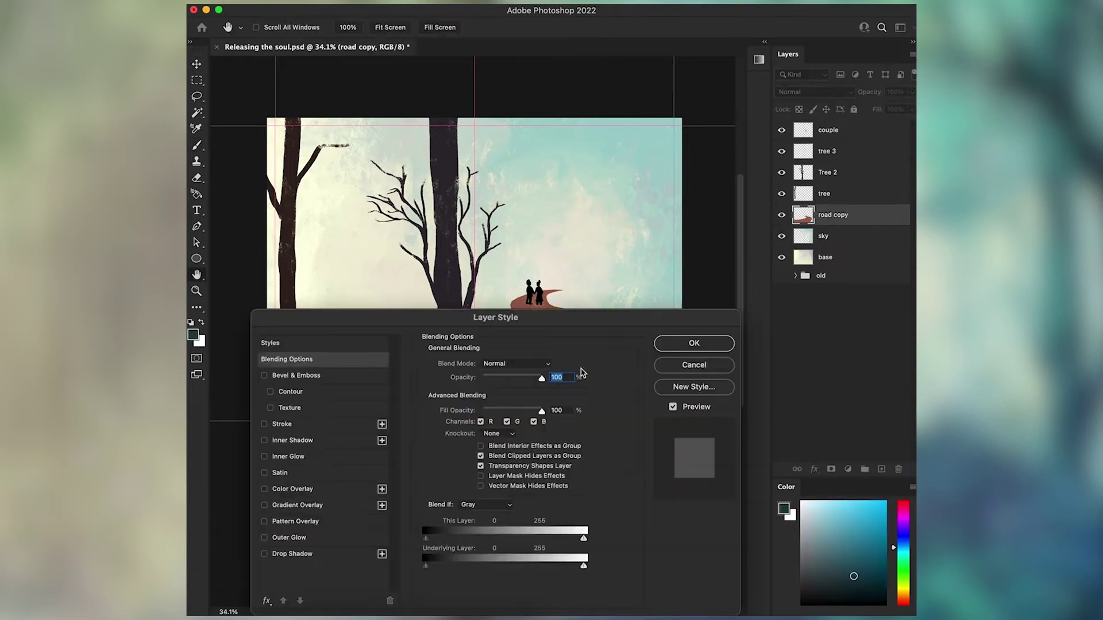
pyautogui.click(308, 490)
pyautogui.click(691, 339)
pyautogui.click(906, 215)
pyautogui.click(827, 151)
pyautogui.hotkey('ctrl', 's')
# Stretch the road with Free Transform so it reaches the right edge of the picture
pyautogui.press('v')
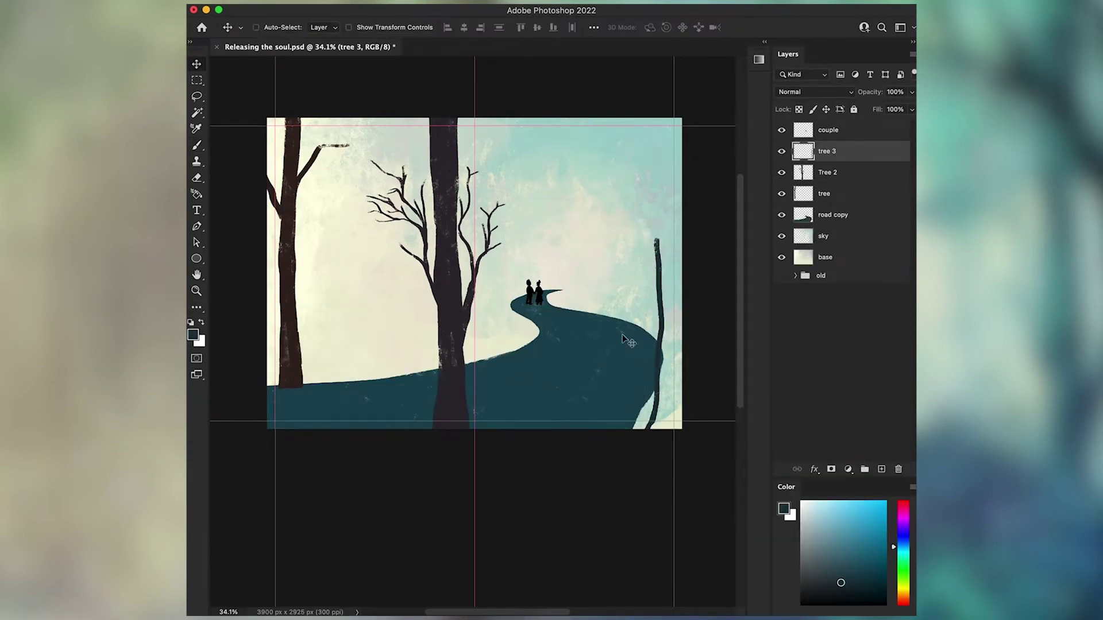
pyautogui.click(652, 345)
pyautogui.hotkey('ctrl', 't')
pyautogui.moveTo(685, 456); pyautogui.dragTo(718, 459)
pyautogui.press('Return')
# Paint a thick dark trunk along the picture's right edge on the tree 3 layer and hide the guides
pyautogui.click(661, 320)
pyautogui.press('b')
pyautogui.moveTo(667, 221); pyautogui.dragTo(660, 369)
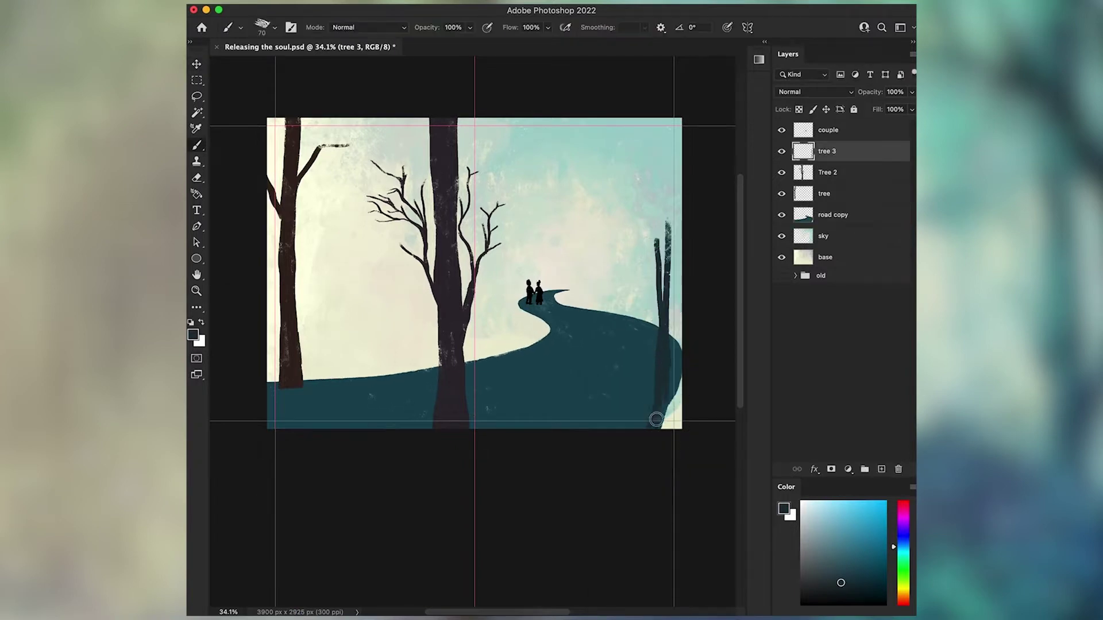
pyautogui.moveTo(678, 262)
pyautogui.mouseDown()
pyautogui.moveTo(665, 129)
pyautogui.moveTo(665, 263)
pyautogui.moveTo(667, 126)
pyautogui.mouseUp()
pyautogui.hotkey('ctrl', ';')
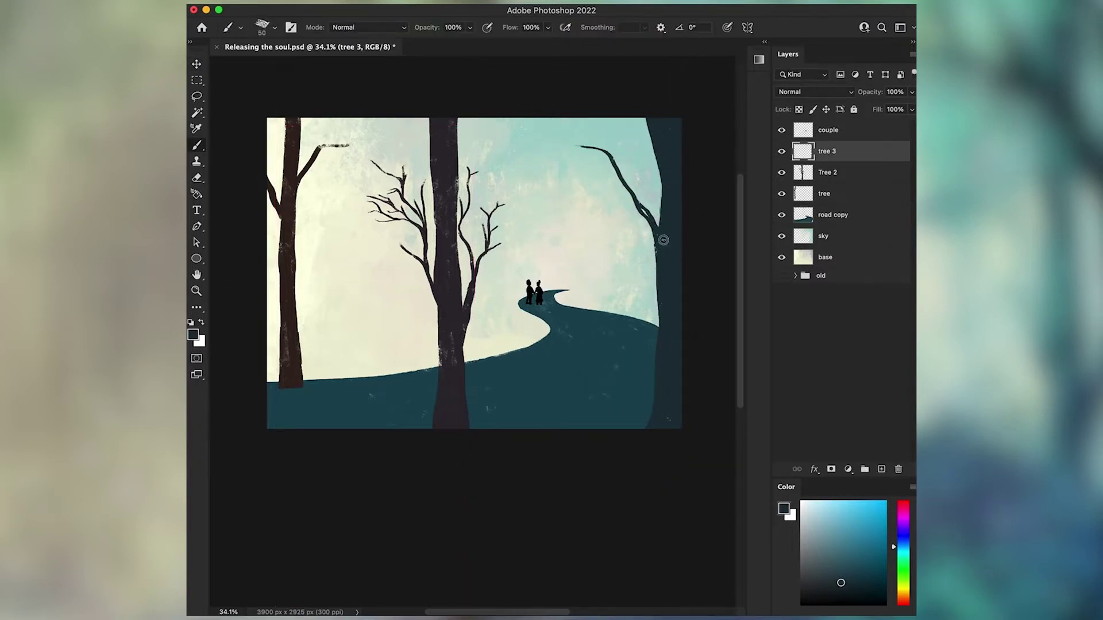
# Paint dark branches reaching from the tree 3 trunk over the road and show the guides again
pyautogui.moveTo(611, 152)
pyautogui.mouseDown()
pyautogui.moveTo(652, 229)
pyautogui.moveTo(638, 192)
pyautogui.mouseUp()
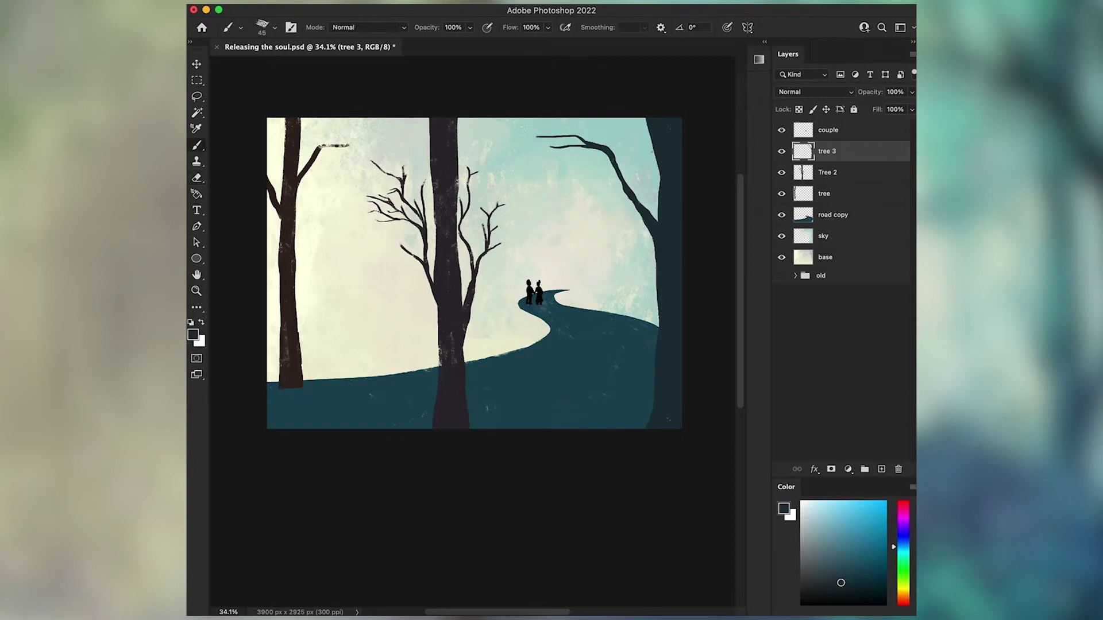
pyautogui.hotkey('ctrl', ';')
pyautogui.moveTo(614, 140); pyautogui.dragTo(642, 162)
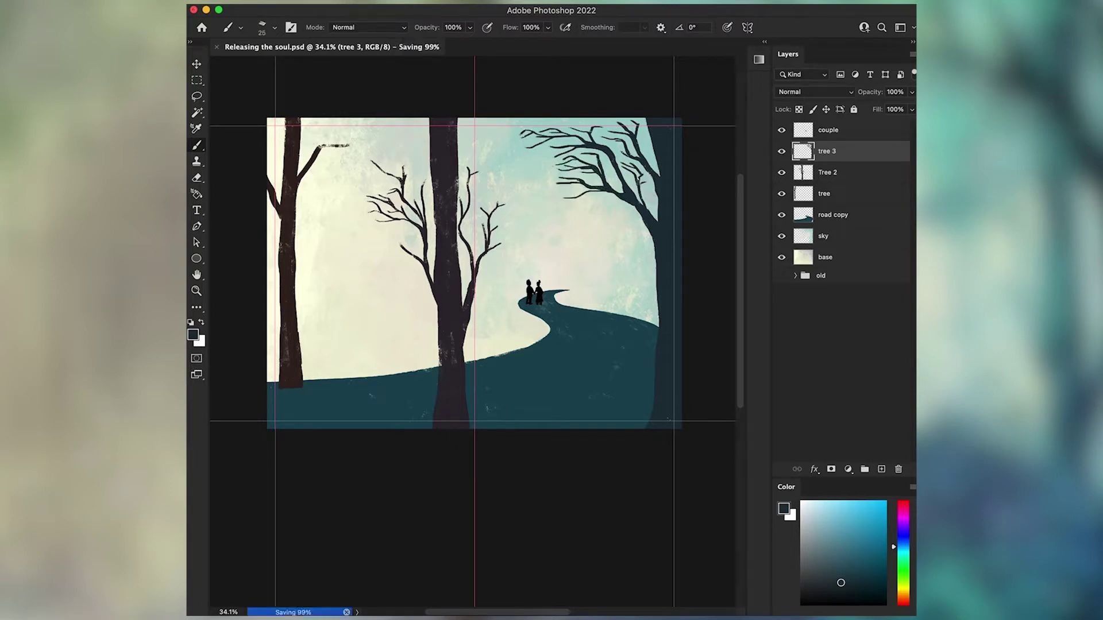
# Duplicate Tree 2 below the tree layer, scale the copy down and place it behind the tree at the right edge
pyautogui.moveTo(827, 172); pyautogui.dragTo(827, 205)
pyautogui.hotkey('ctrl', 't')
pyautogui.moveTo(626, 86); pyautogui.dragTo(628, 103)
pyautogui.moveTo(638, 287); pyautogui.dragTo(646, 293)
pyautogui.press('Return')
# Erase the lower end of the Tree 2 copy trunk and extend its top to the picture's edge
pyautogui.press('i')
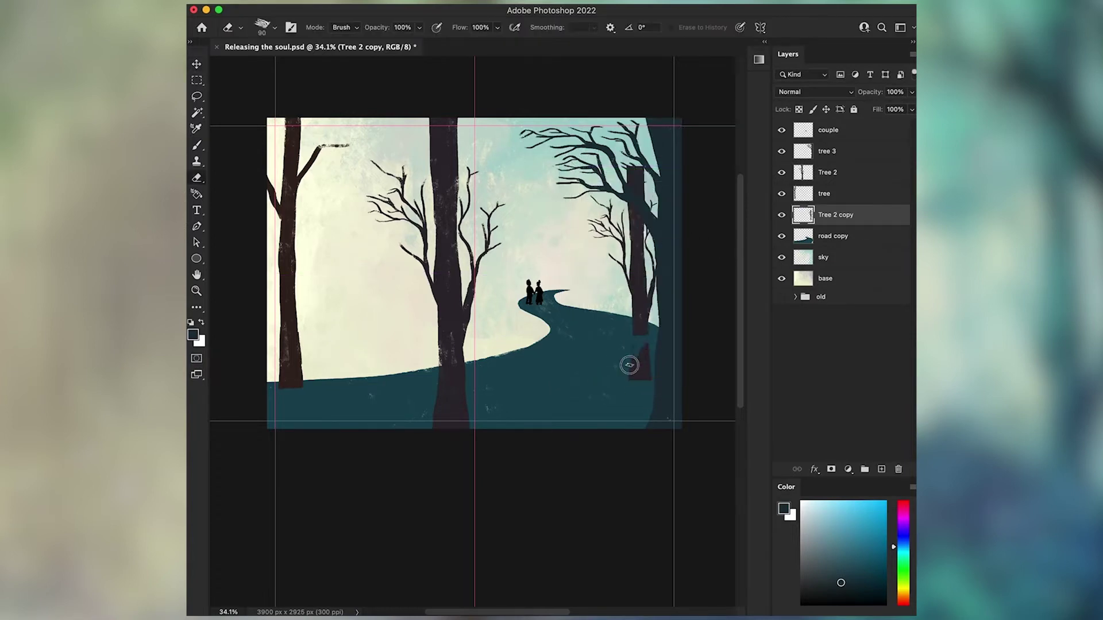
pyautogui.click(628, 364)
pyautogui.press('b')
pyautogui.moveTo(782, 151)
pyautogui.mouseDown()
pyautogui.moveTo(781, 194)
pyautogui.moveTo(781, 151)
pyautogui.mouseUp()
pyautogui.press('e')
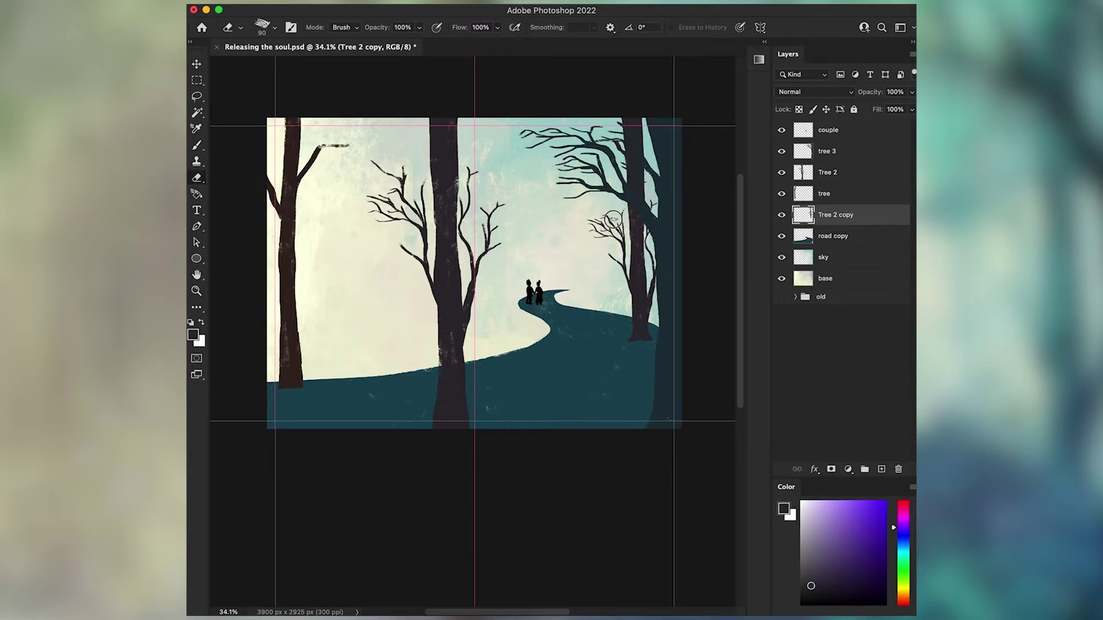
pyautogui.moveTo(781, 194); pyautogui.dragTo(781, 151)
# Recolour the Tree 2 copy layer with a lighter blue-teal Color Overlay
pyautogui.press('i')
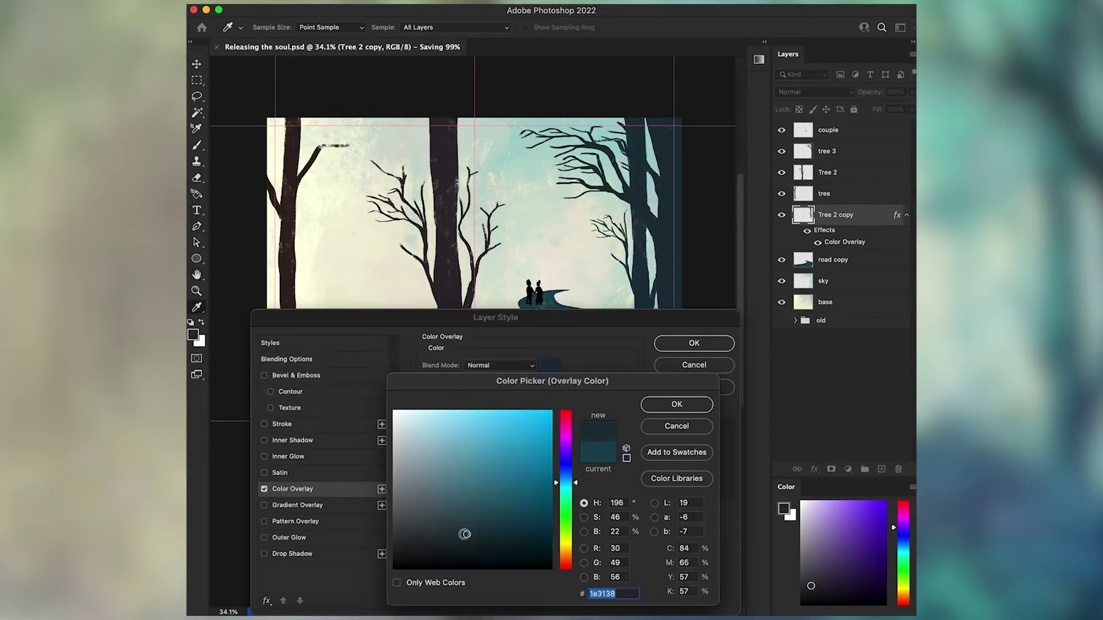
pyautogui.moveTo(464, 534); pyautogui.dragTo(462, 517)
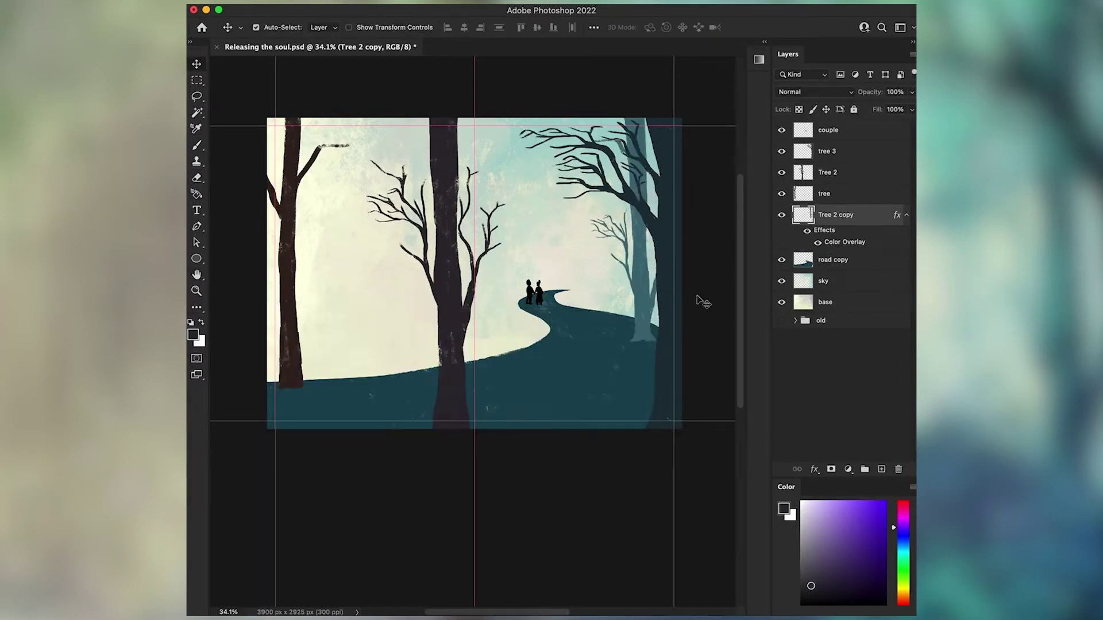
# Repaint the middle trunk on the Tree 2 layer in a darker, near-black purple
pyautogui.hotkey('alt', ']')
pyautogui.hotkey('alt', ']')
pyautogui.press('b')
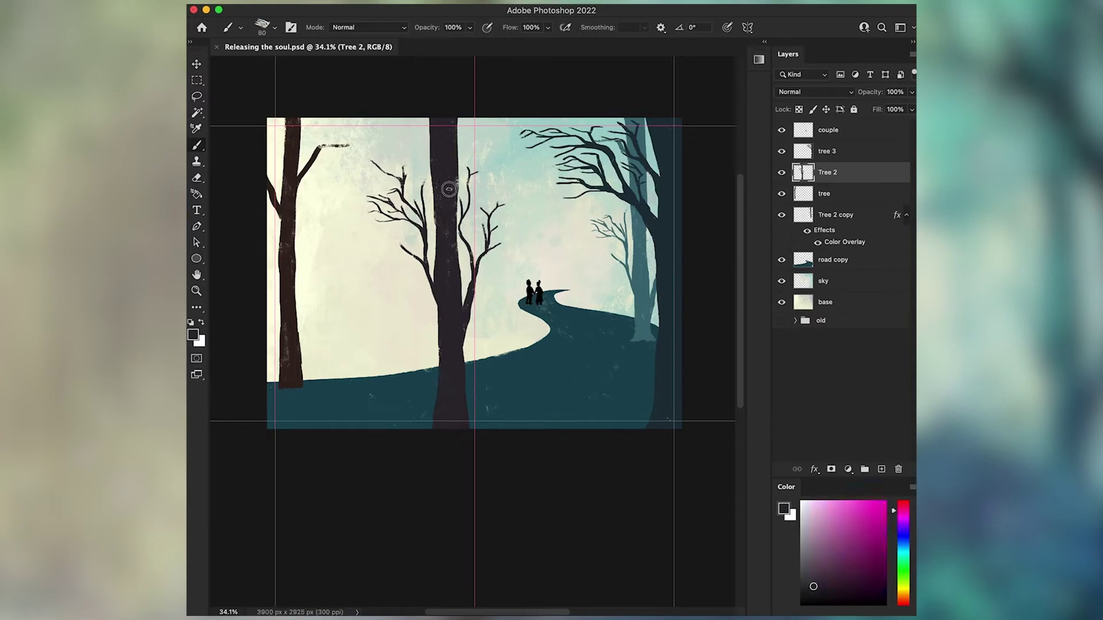
# Repaint the left trunk on the tree layer in dark purple and add fine branches with a smaller brush
pyautogui.press('v')
pyautogui.click(842, 195)
pyautogui.press('b')
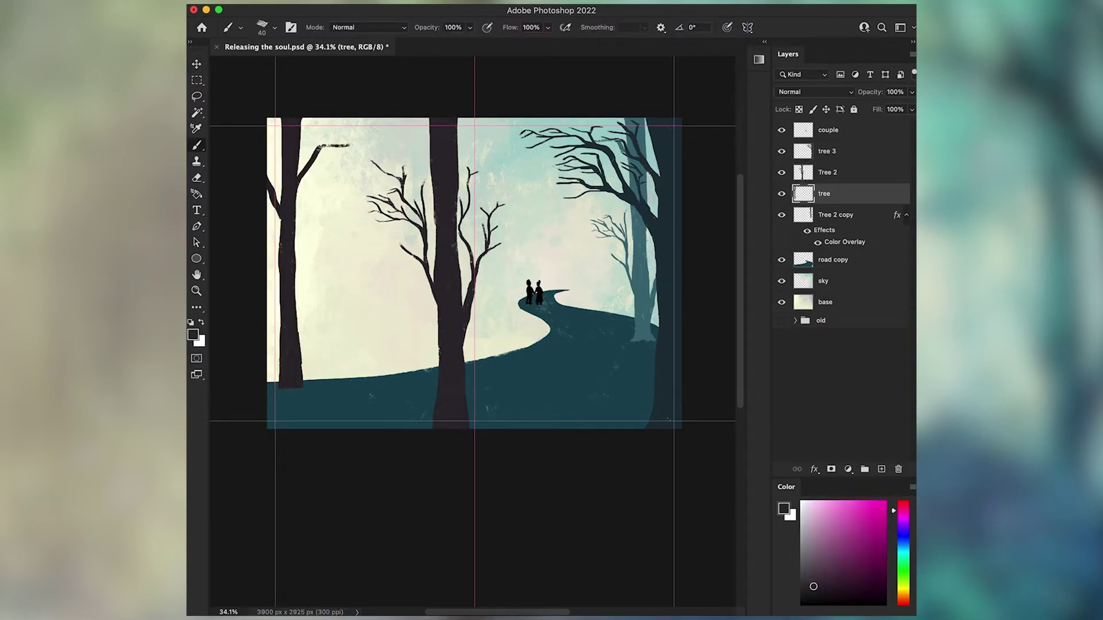
pyautogui.press('[')
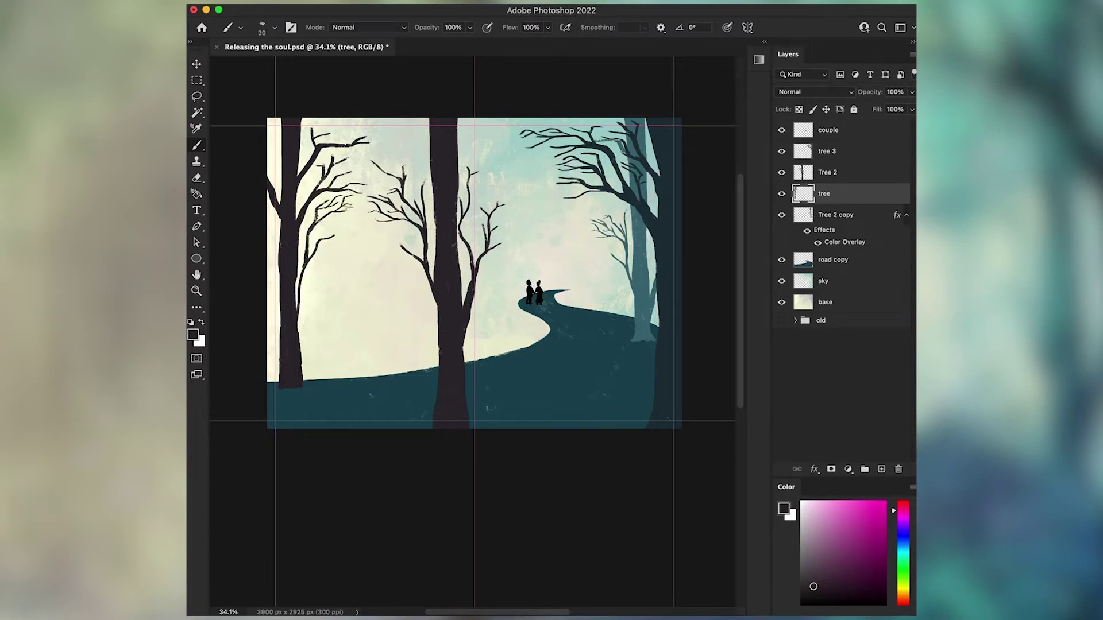
# Nudge the middle tree slightly and clean up the upper edge of its trunk with the eraser and brush
pyautogui.press('v')
pyautogui.moveTo(451, 310); pyautogui.dragTo(456, 309)
pyautogui.press('e')
pyautogui.moveTo(458, 118); pyautogui.dragTo(459, 205)
pyautogui.press('b')
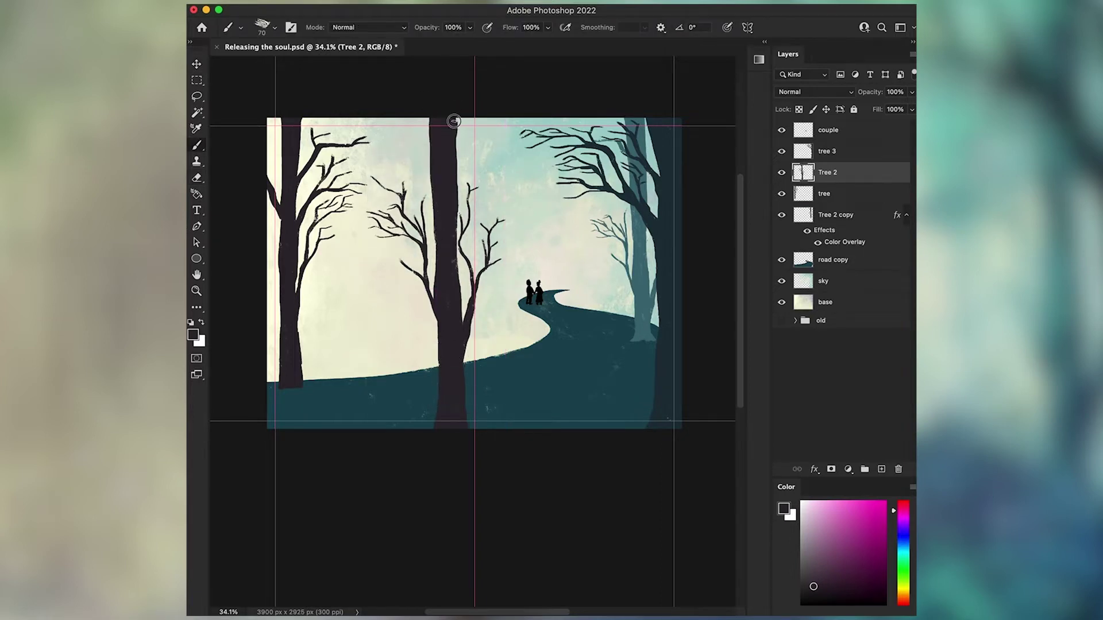
# Move the tree layer below road copy and give it a pale pink Color Overlay
pyautogui.press('v')
pyautogui.moveTo(827, 194); pyautogui.dragTo(827, 270)
pyautogui.doubleClick(861, 259)
pyautogui.click(296, 488)
pyautogui.click(694, 343)
# Add a layer named color above road copy and clip it to the road
pyautogui.click(881, 470)
pyautogui.doubleClick(828, 214)
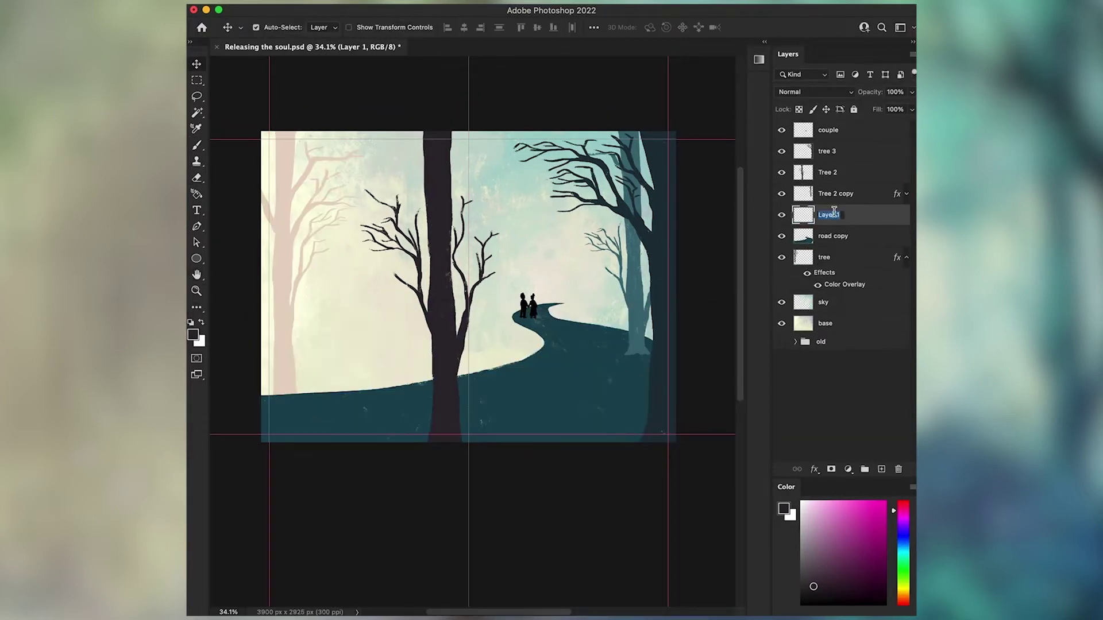
pyautogui.write('color')
pyautogui.press('Return')
pyautogui.press('super+alt+g')
# Paint pale grey textured strokes over the left half of the road on the color layer, using sampled colours
pyautogui.press('b')
pyautogui.keyDown('alt'); pyautogui.click(322, 413); pyautogui.keyUp('alt')
pyautogui.moveTo(270, 402)
pyautogui.mouseDown()
pyautogui.moveTo(333, 425)
pyautogui.moveTo(396, 414)
pyautogui.mouseUp()
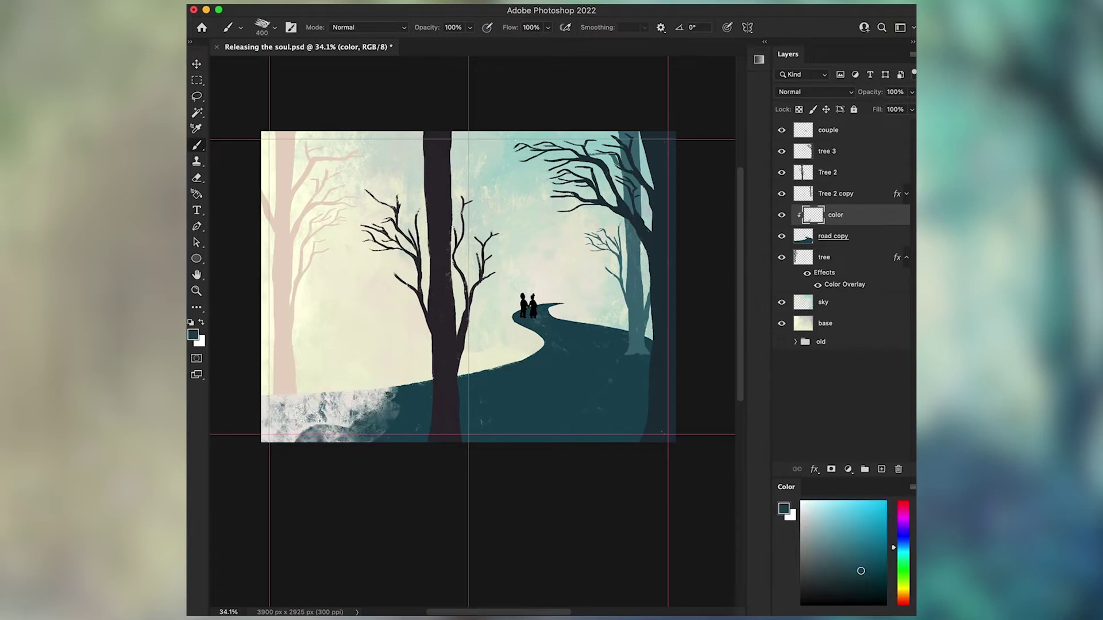
pyautogui.keyDown('alt'); pyautogui.click(321, 402); pyautogui.keyUp('alt')
pyautogui.moveTo(270, 414)
pyautogui.mouseDown()
pyautogui.moveTo(402, 408)
pyautogui.moveTo(505, 379)
pyautogui.mouseUp()
pyautogui.keyDown('alt'); pyautogui.click(488, 402); pyautogui.keyUp('alt')
pyautogui.moveTo(299, 425); pyautogui.dragTo(414, 391)
pyautogui.moveTo(322, 437); pyautogui.dragTo(517, 367)
# Continue the texture over the right half and far bend of the road with sampled blue-grey tones
pyautogui.keyDown('alt'); pyautogui.click(595, 441); pyautogui.keyUp('alt')
pyautogui.keyDown('alt'); pyautogui.click(490, 388); pyautogui.keyUp('alt')
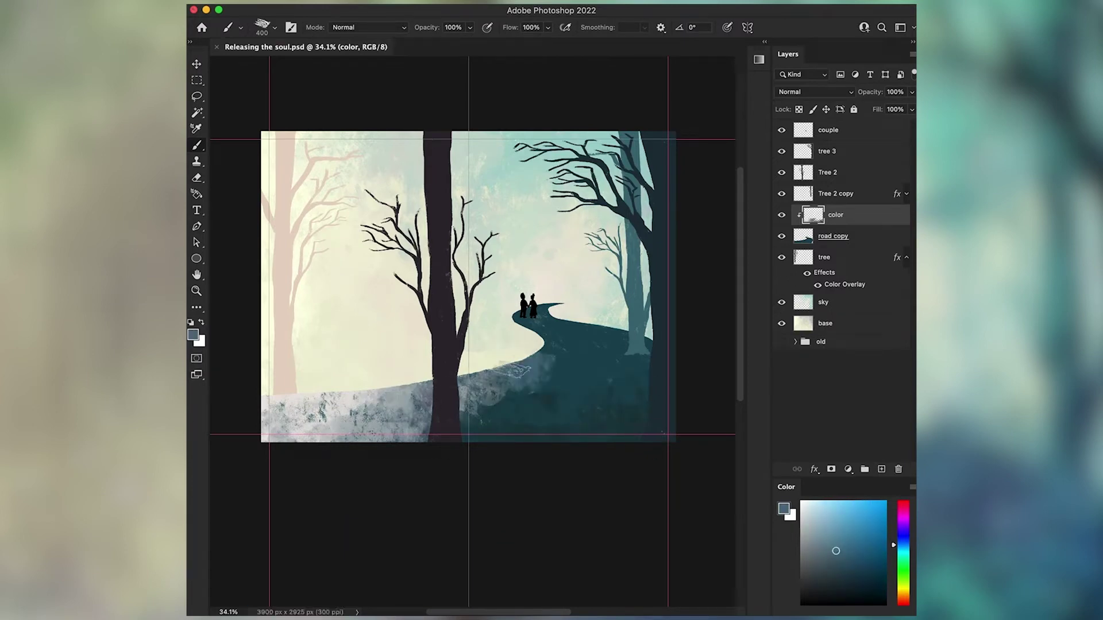
pyautogui.keyDown('alt'); pyautogui.click(515, 370); pyautogui.keyUp('alt')
pyautogui.moveTo(477, 420); pyautogui.dragTo(546, 376)
pyautogui.keyDown('alt'); pyautogui.click(549, 321); pyautogui.keyUp('alt')
pyautogui.moveTo(517, 321)
pyautogui.mouseDown()
pyautogui.moveTo(574, 339)
pyautogui.moveTo(505, 362)
pyautogui.moveTo(609, 362)
pyautogui.moveTo(505, 397)
pyautogui.moveTo(593, 425)
pyautogui.mouseUp()
pyautogui.keyDown('alt'); pyautogui.click(575, 344); pyautogui.keyUp('alt')
pyautogui.keyDown('alt'); pyautogui.click(552, 307); pyautogui.keyUp('alt')
# Duplicate the color layer above the couple layer as its clipped layer and group the two as couple
pyautogui.moveTo(839, 215); pyautogui.dragTo(866, 138)
pyautogui.keyDown('shift'); pyautogui.click(865, 151); pyautogui.keyUp('shift')
pyautogui.press('super+g')
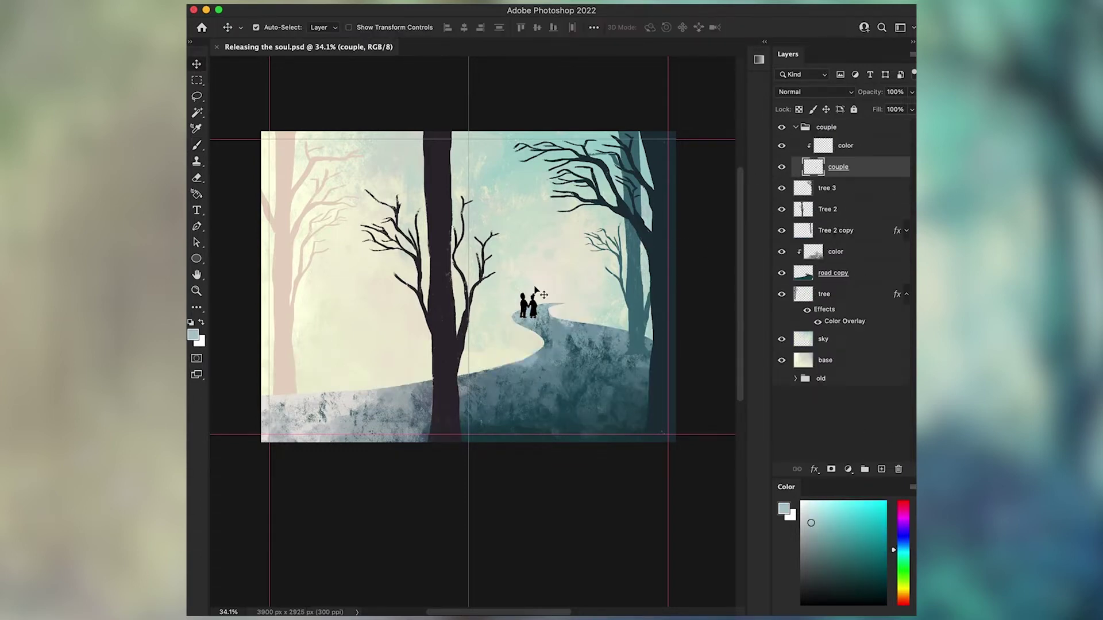
# Paint soft highlights over the couple on their clipped color layer using tones sampled nearby
pyautogui.click(844, 145)
pyautogui.keyDown('alt'); pyautogui.click(548, 299); pyautogui.keyUp('alt')
pyautogui.keyDown('alt'); pyautogui.click(569, 296); pyautogui.keyUp('alt')
pyautogui.moveTo(520, 298); pyautogui.dragTo(537, 316)
pyautogui.keyDown('alt'); pyautogui.click(501, 310); pyautogui.keyUp('alt')
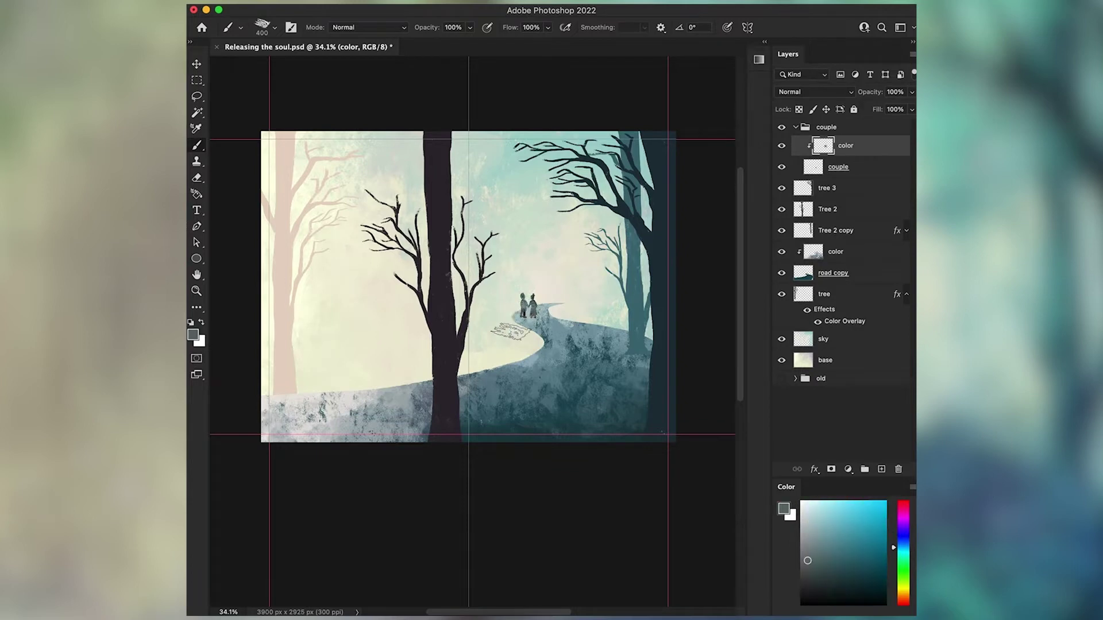
# Extend the road's bend below the couple on the road copy layer with the brush reduced to 125
pyautogui.click(836, 251)
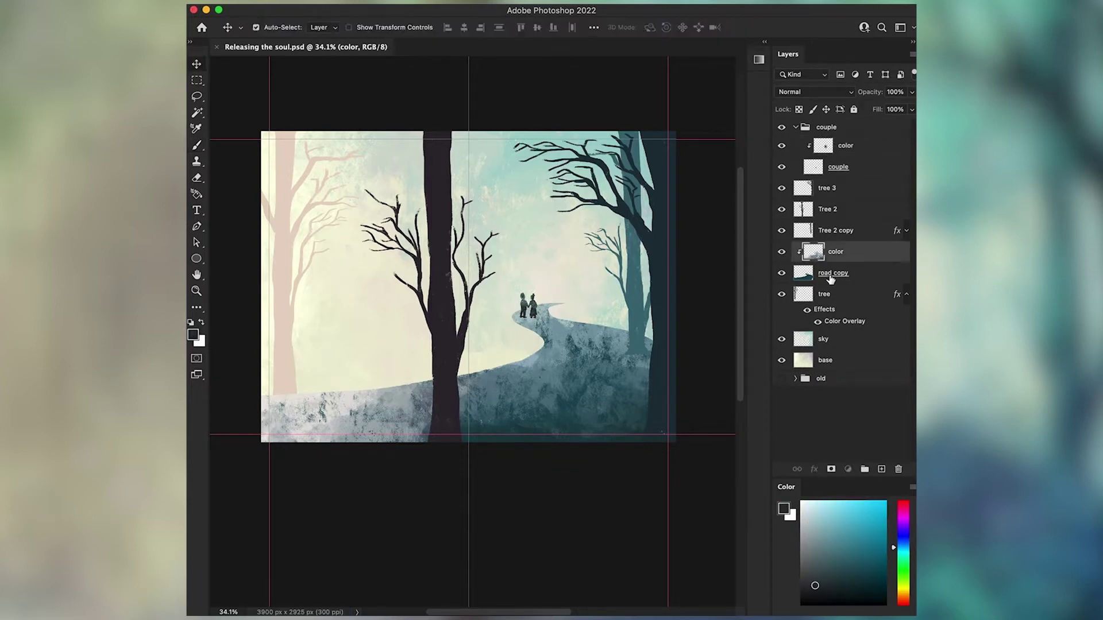
pyautogui.click(833, 273)
pyautogui.press('[')
pyautogui.press('[')
pyautogui.press('[')
pyautogui.press('[')
pyautogui.press('[')
pyautogui.press('[')
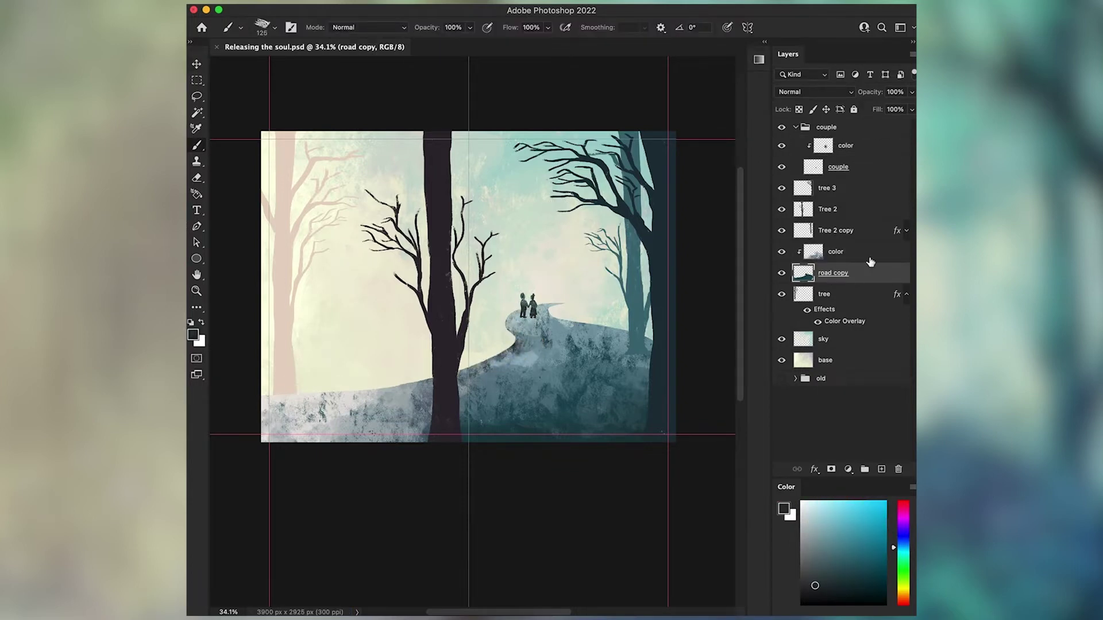
# Group the road copy layer with its color layer and name the group Road
pyautogui.keyDown('shift'); pyautogui.click(835, 252); pyautogui.keyUp('shift')
pyautogui.press('super+g')
pyautogui.doubleClick(823, 249)
pyautogui.write('Road')
pyautogui.press('Return')
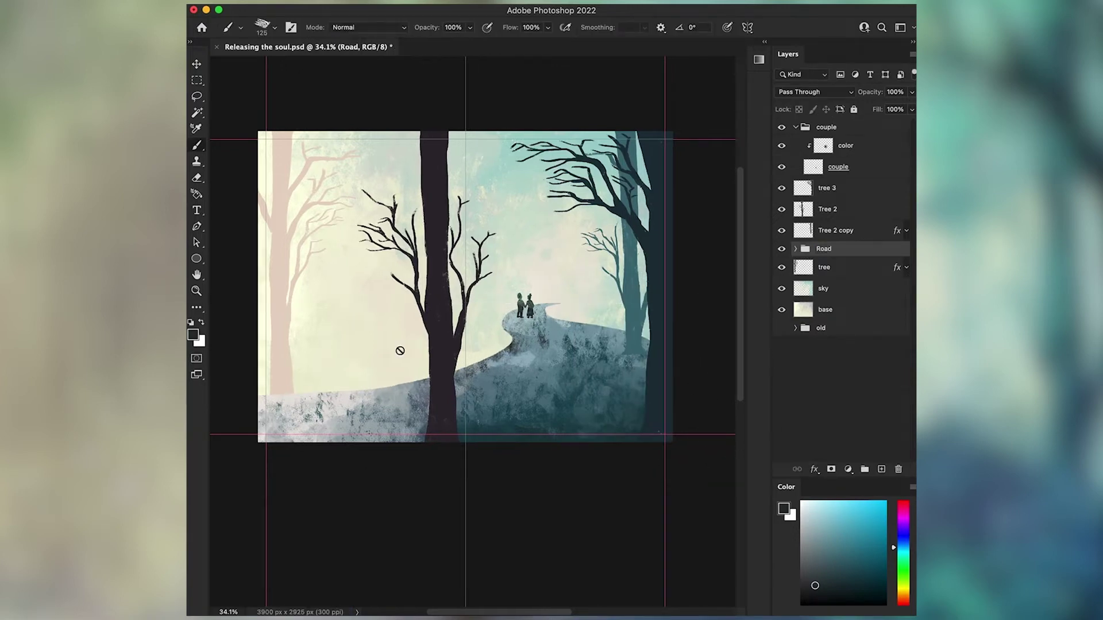
# Put the Tree 2 layer in a group named Tree
pyautogui.click(827, 209)
pyautogui.press('v')
pyautogui.press('super+g')
pyautogui.doubleClick(823, 164)
pyautogui.write('Tree')
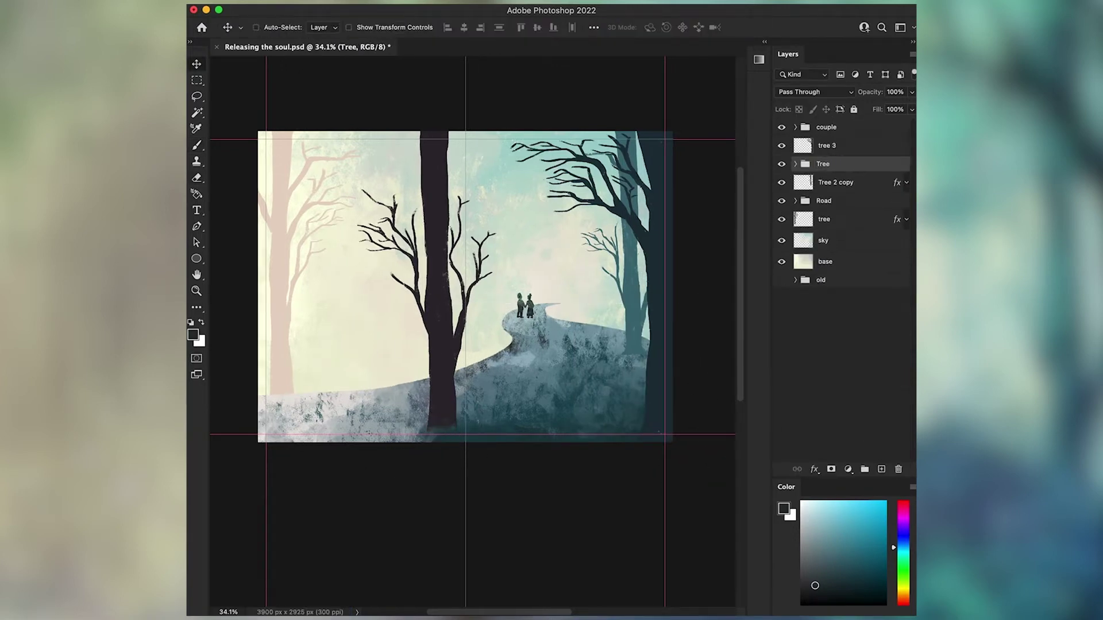
pyautogui.press('Return')
# Paint lighter texture on the middle trunk using the color layer clipped to Tree 2
pyautogui.press('b')
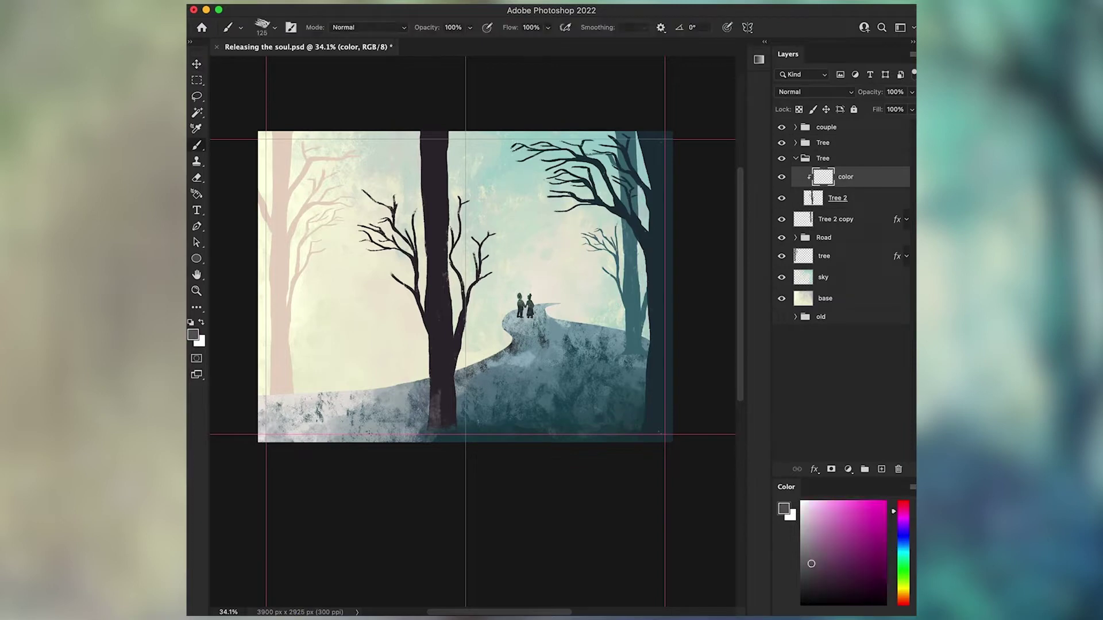
pyautogui.moveTo(442, 396)
pyautogui.mouseDown()
pyautogui.moveTo(425, 344)
pyautogui.moveTo(439, 155)
pyautogui.moveTo(453, 343)
pyautogui.moveTo(472, 310)
pyautogui.moveTo(383, 261)
pyautogui.moveTo(408, 279)
pyautogui.moveTo(416, 123)
pyautogui.moveTo(396, 307)
pyautogui.mouseUp()
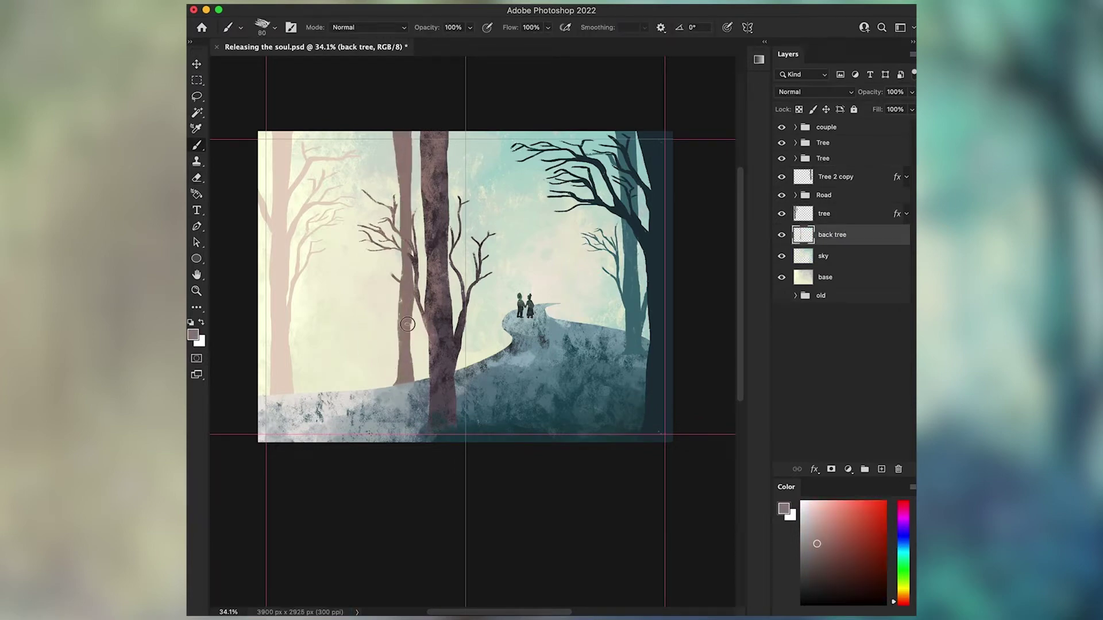
# Refine the back tree trunk with the middle Tree group briefly hidden, and touch up the middle tree on its color layer
pyautogui.click(781, 158)
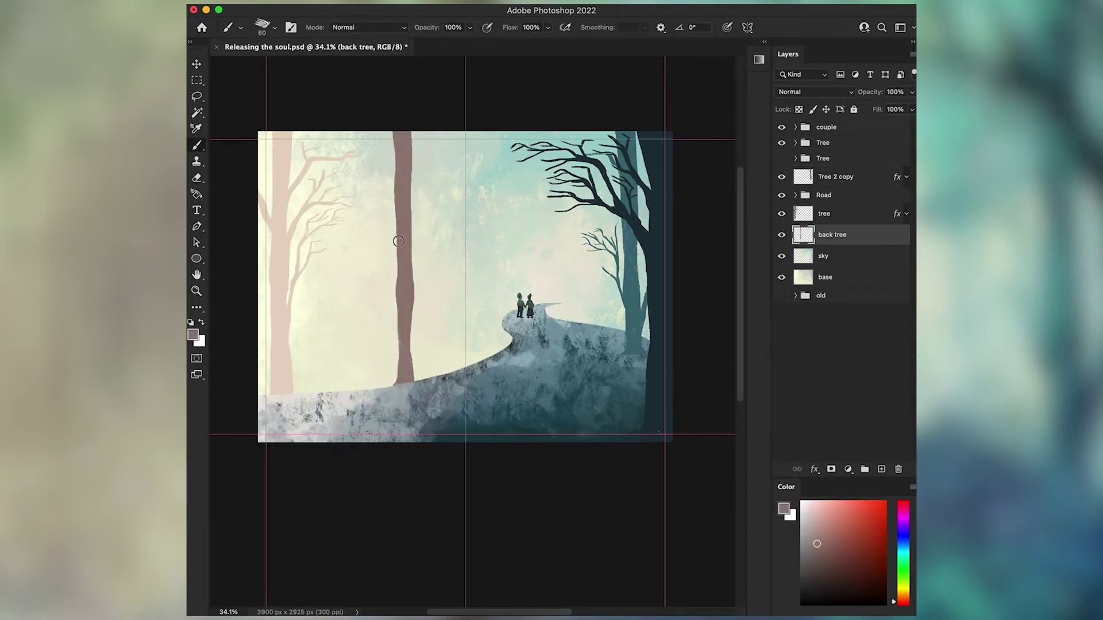
pyautogui.click(781, 159)
pyautogui.click(795, 158)
pyautogui.click(844, 177)
pyautogui.press('e')
pyautogui.press('b')
pyautogui.keyDown('alt'); pyautogui.click(415, 325); pyautogui.keyUp('alt')
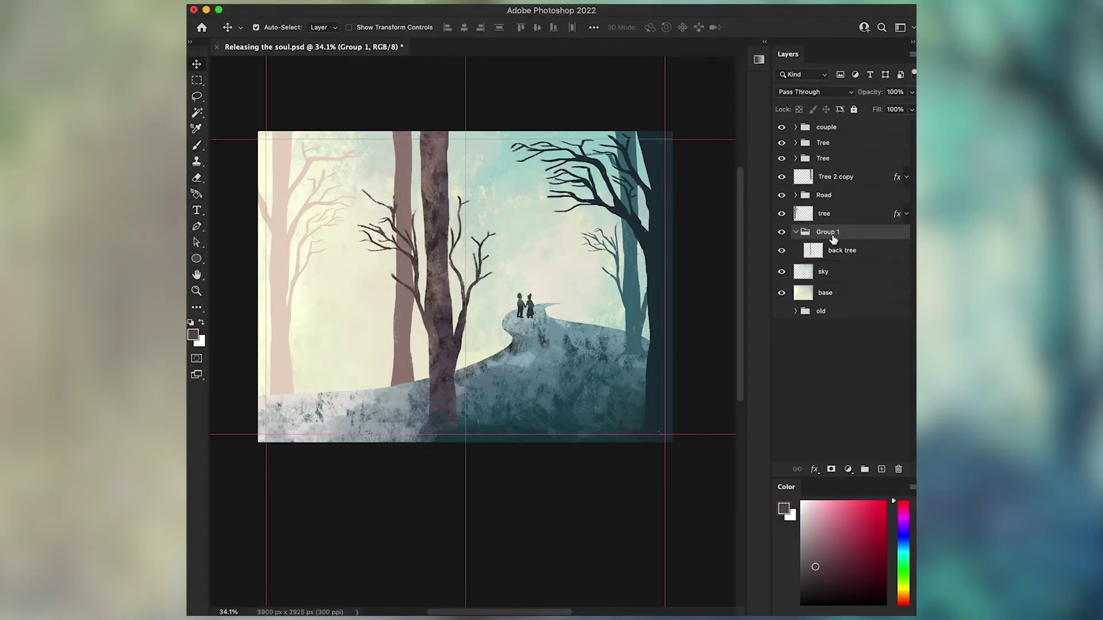
# Set up a back tree group with a clipped layer named color, and paint thin branches on the back tree layer
pyautogui.keyDown('alt'); pyautogui.click(858, 260); pyautogui.keyUp('alt')
pyautogui.press('b')
pyautogui.keyDown('alt'); pyautogui.click(394, 174); pyautogui.keyUp('alt')
pyautogui.hotkey('alt', '[')
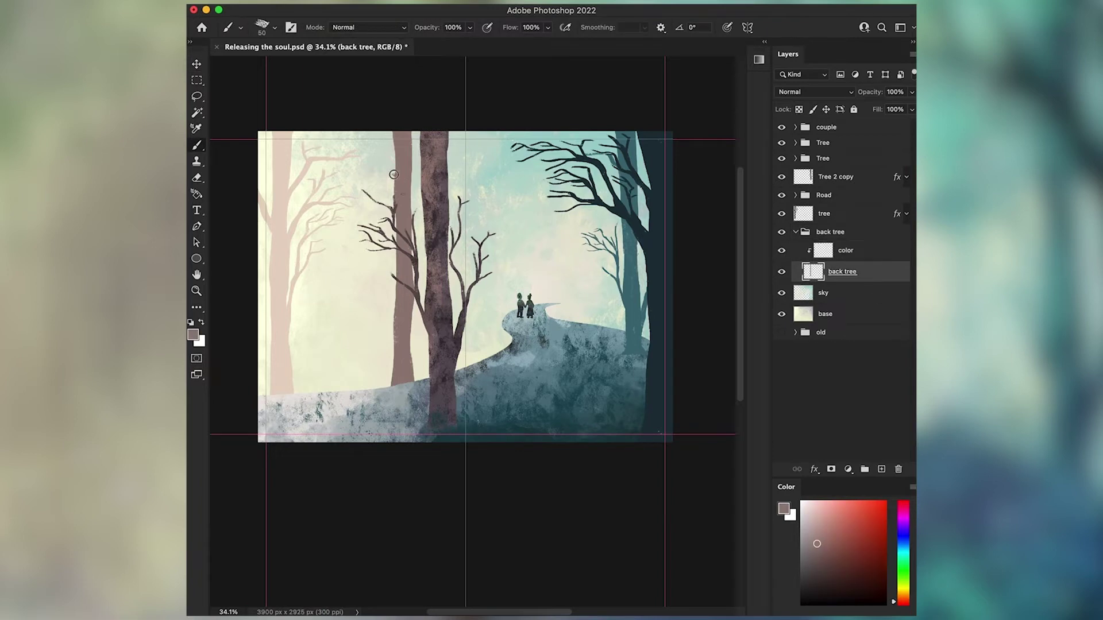
pyautogui.hotkey('alt', ']')
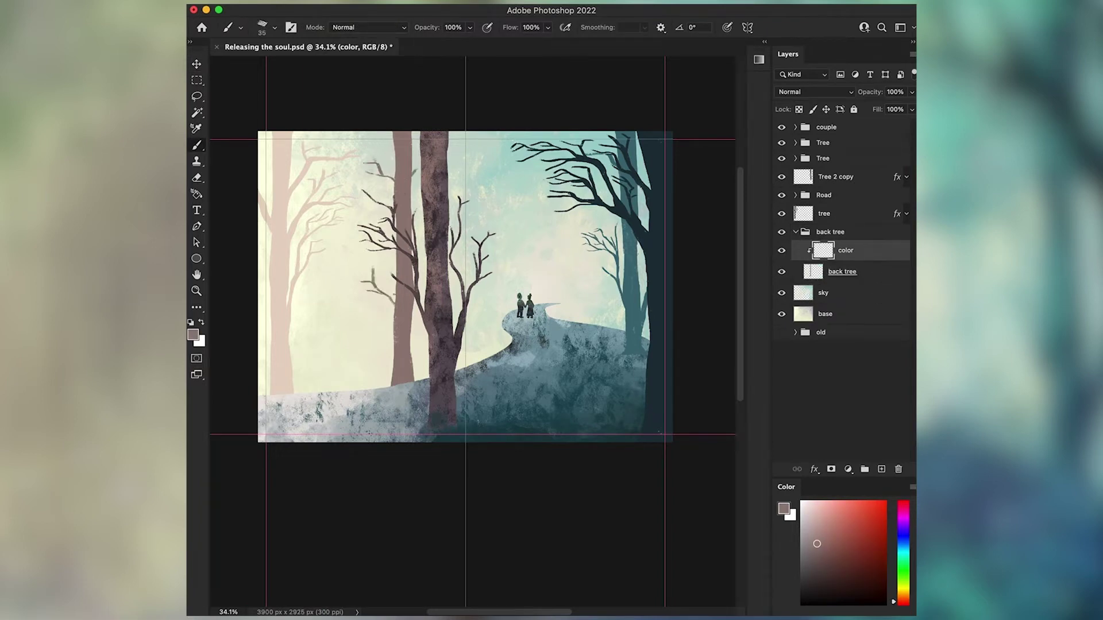
# Paint cool grey-blue tones over the back tree trunk on its clipped color layer with the brush enlarged to 250
pyautogui.press(']')
pyautogui.press(']')
pyautogui.press(']')
pyautogui.press(']')
pyautogui.press(']')
pyautogui.press(']')
pyautogui.press(']')
pyautogui.press(']')
pyautogui.keyDown('alt'); pyautogui.click(423, 327); pyautogui.keyUp('alt')
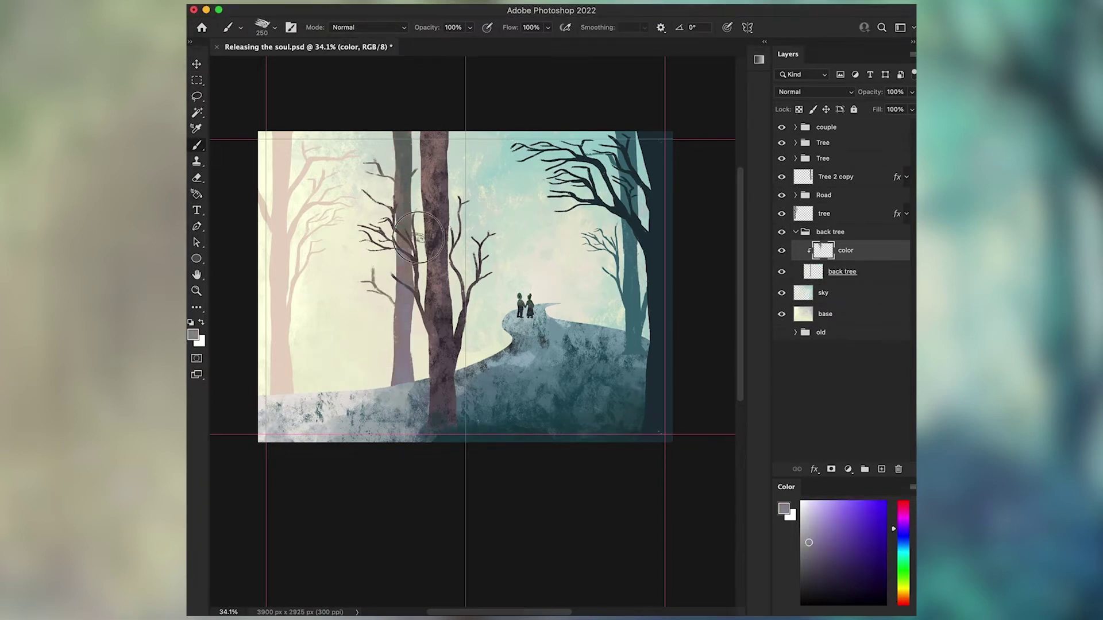
pyautogui.keyDown('alt'); pyautogui.click(418, 234); pyautogui.keyUp('alt')
pyautogui.keyDown('alt'); pyautogui.click(382, 219); pyautogui.keyUp('alt')
pyautogui.keyDown('alt'); pyautogui.click(392, 187); pyautogui.keyUp('alt')
# Blend warmer sampled greys into the back tree's trunk and branches on the color layer with the brush reduced to 150
pyautogui.press('[')
pyautogui.press('[')
pyautogui.press('[')
pyautogui.keyDown('alt'); pyautogui.click(402, 172); pyautogui.keyUp('alt')
pyautogui.keyDown('alt'); pyautogui.click(411, 211); pyautogui.keyUp('alt')
pyautogui.keyDown('alt'); pyautogui.click(405, 171); pyautogui.keyUp('alt')
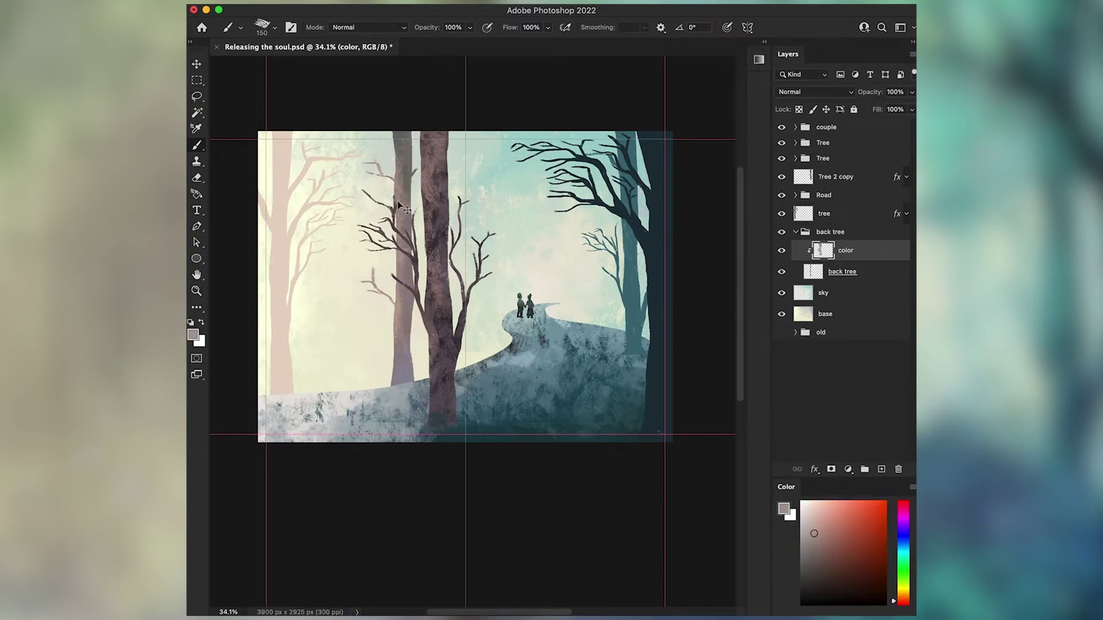
pyautogui.keyDown('alt'); pyautogui.click(412, 191); pyautogui.keyUp('alt')
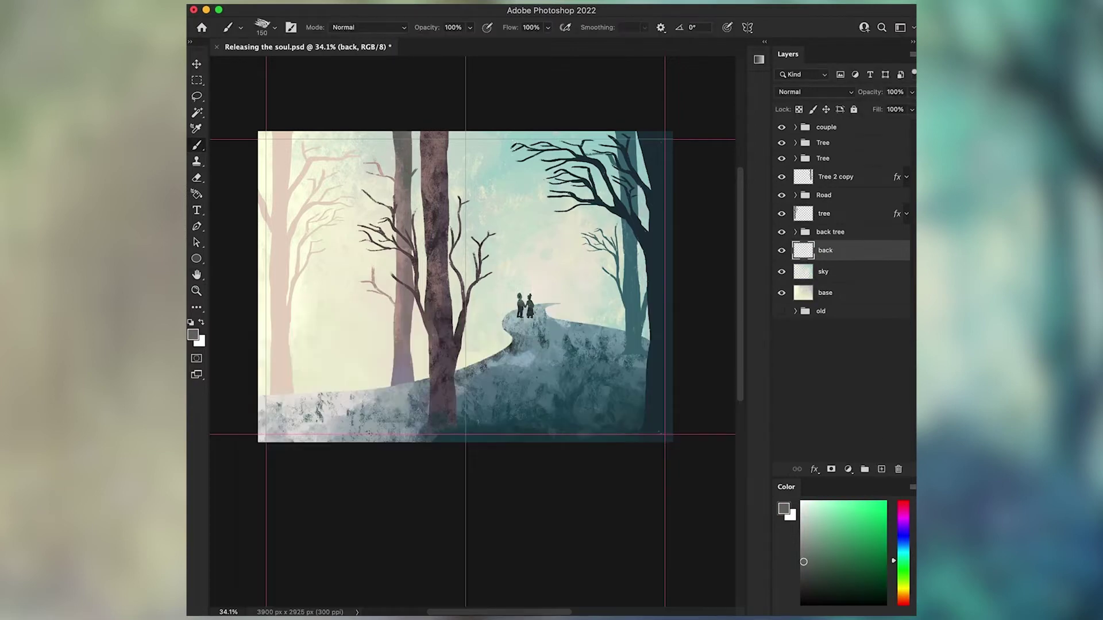
# Paint a pale distant tree with thin branches between the left trees on a layer named back, using a size 70 then 25 brush
pyautogui.keyDown('alt'); pyautogui.click(282, 287); pyautogui.keyUp('alt')
pyautogui.moveTo(344, 347); pyautogui.dragTo(344, 391)
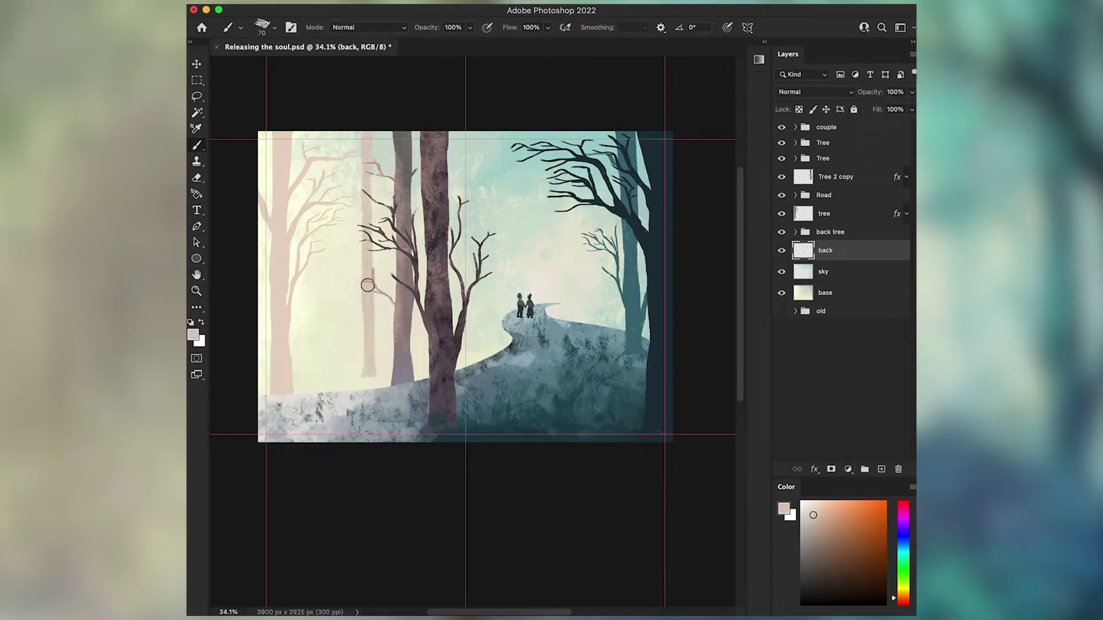
pyautogui.press('[')
pyautogui.keyDown('alt'); pyautogui.click(365, 230); pyautogui.keyUp('alt')
pyautogui.moveTo(367, 133); pyautogui.dragTo(368, 376)
pyautogui.moveTo(367, 133); pyautogui.dragTo(368, 280)
pyautogui.keyDown('alt'); pyautogui.click(347, 204); pyautogui.keyUp('alt')
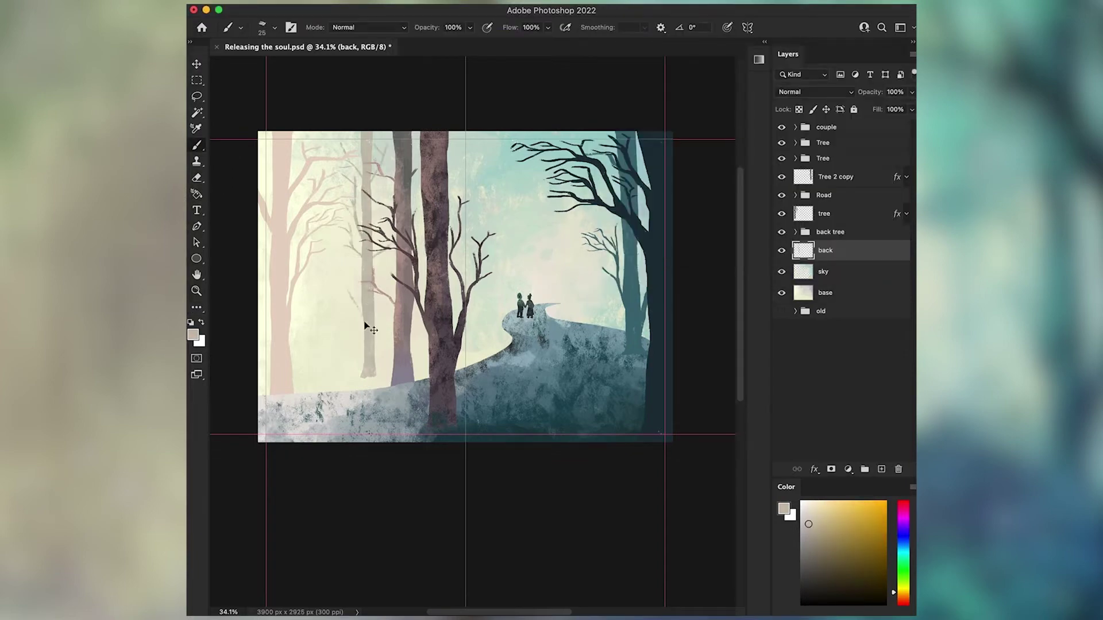
# Duplicate the back layer and lighten the copy with Curves, mapping input 197 to output 217
pyautogui.hotkey('ctrl', 'j')
pyautogui.hotkey('ctrl', 'u')
pyautogui.press('Return')
pyautogui.hotkey('ctrl', 'm')
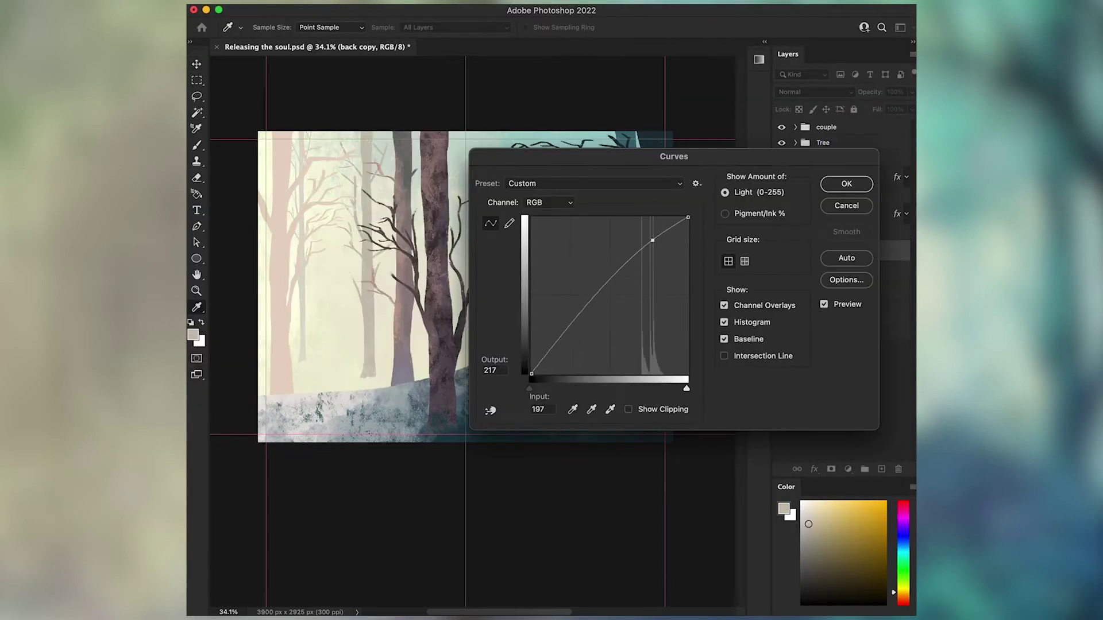
pyautogui.press('Return')
# Transform the lightened tree copy and duplicate it to add more distant trunks on the left side of the forest
pyautogui.hotkey('ctrl', 't')
pyautogui.press('Return')
pyautogui.hotkey('ctrl', 'j')
pyautogui.press('e')
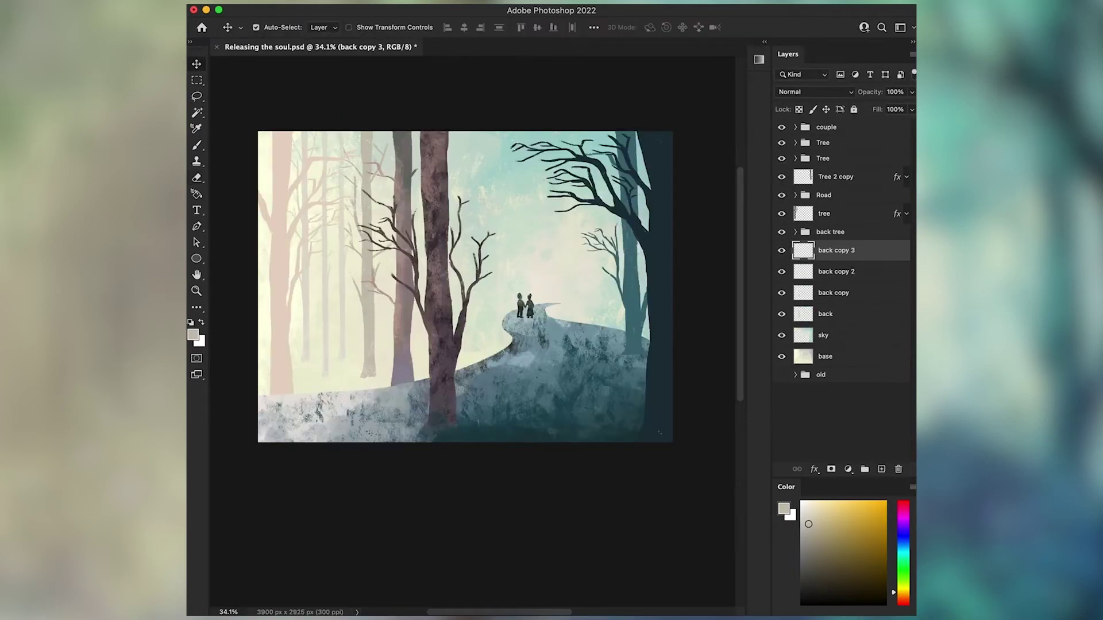
# Save the file, adjust the copy's hue and saturation, and group the distant tree layers as Back TREEES
pyautogui.hotkey('ctrl', 's')
pyautogui.hotkey('ctrl', 'u')
pyautogui.press('Return')
pyautogui.hotkey('ctrl', 'j')
pyautogui.hotkey('ctrl', 'g')
pyautogui.write('Back TREEES')
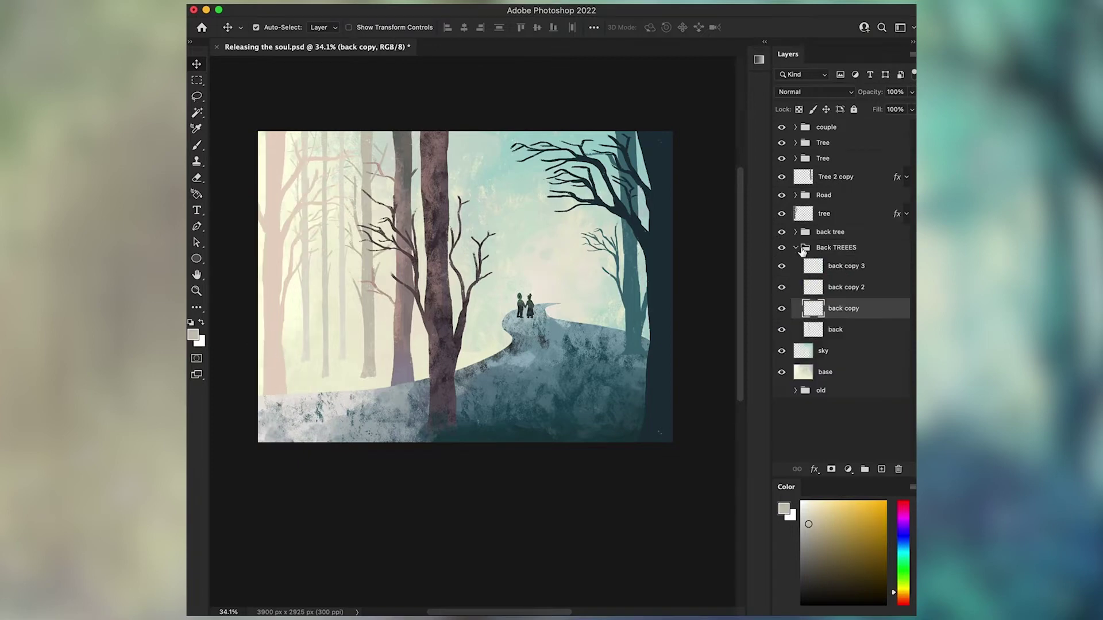
# Duplicate the Back TREEES group and reposition the back copy tree within it using Free Transform
pyautogui.hotkey('ctrl', 't')
pyautogui.moveTo(361, 344); pyautogui.dragTo(369, 247)
pyautogui.press('Return')
pyautogui.press('e')
pyautogui.click(843, 324)
pyautogui.hotkey('ctrl', 't')
pyautogui.moveTo(273, 189); pyautogui.dragTo(379, 322)
pyautogui.press('Return')
# Transform back copy 2 and back copy 3, set the latter to 90% opacity, and place a duplicate about 226 px to its right
pyautogui.click(844, 303)
pyautogui.hotkey('ctrl', 't')
pyautogui.press('Return')
pyautogui.hotkey('alt', ']')
pyautogui.hotkey('ctrl', 't')
pyautogui.press('Return')
pyautogui.press('9')
pyautogui.hotkey('ctrl', 'alt', 't')
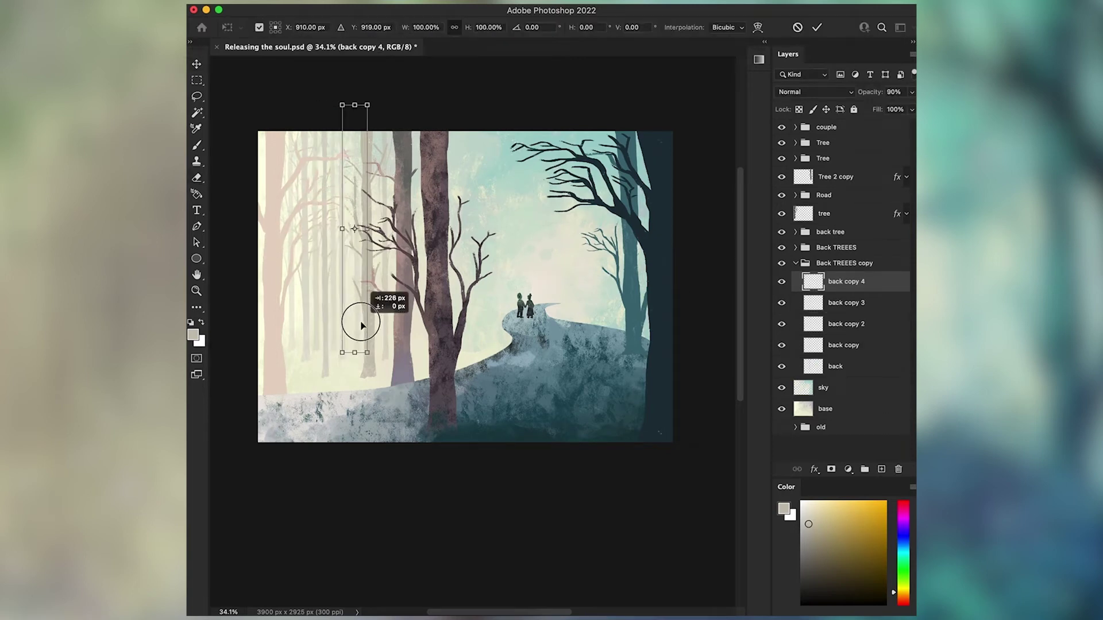
pyautogui.press('Return')
# Add a layer mask to the Back TREEES copy group and erase parts of its distant trees
pyautogui.keyDown('super'); pyautogui.click(795, 247); pyautogui.keyUp('super')
pyautogui.click(861, 265)
pyautogui.click(830, 469)
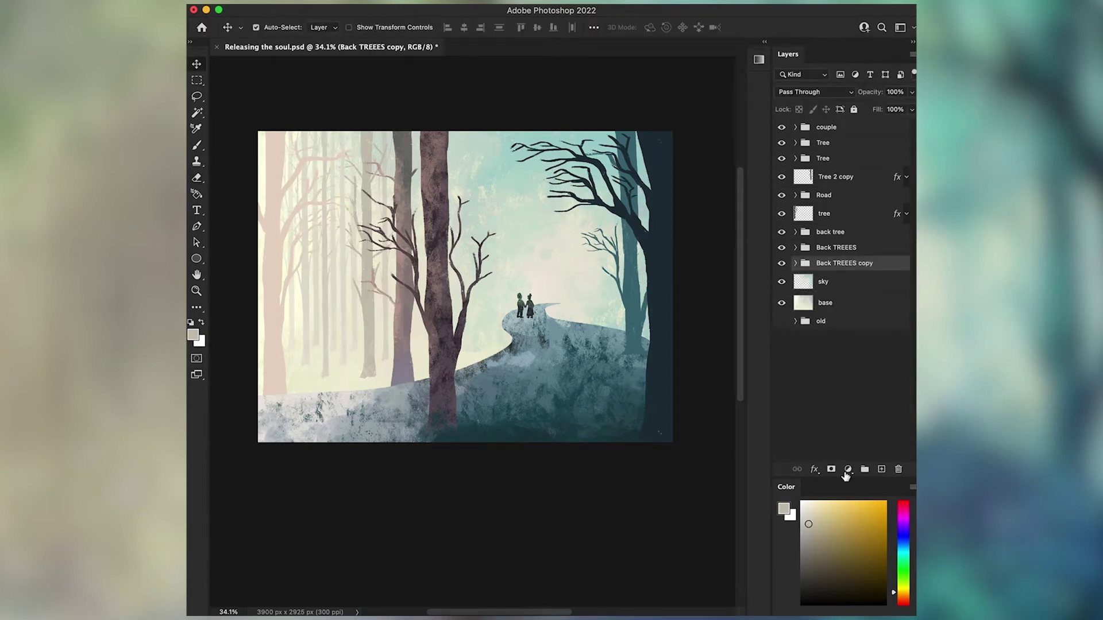
pyautogui.press('d')
pyautogui.press('e')
# Group the Back TREEES groups together and name the new group Back tree
pyautogui.keyDown('shift'); pyautogui.click(836, 247); pyautogui.keyUp('shift')
pyautogui.press('v')
pyautogui.scroll(1, 471, 288)
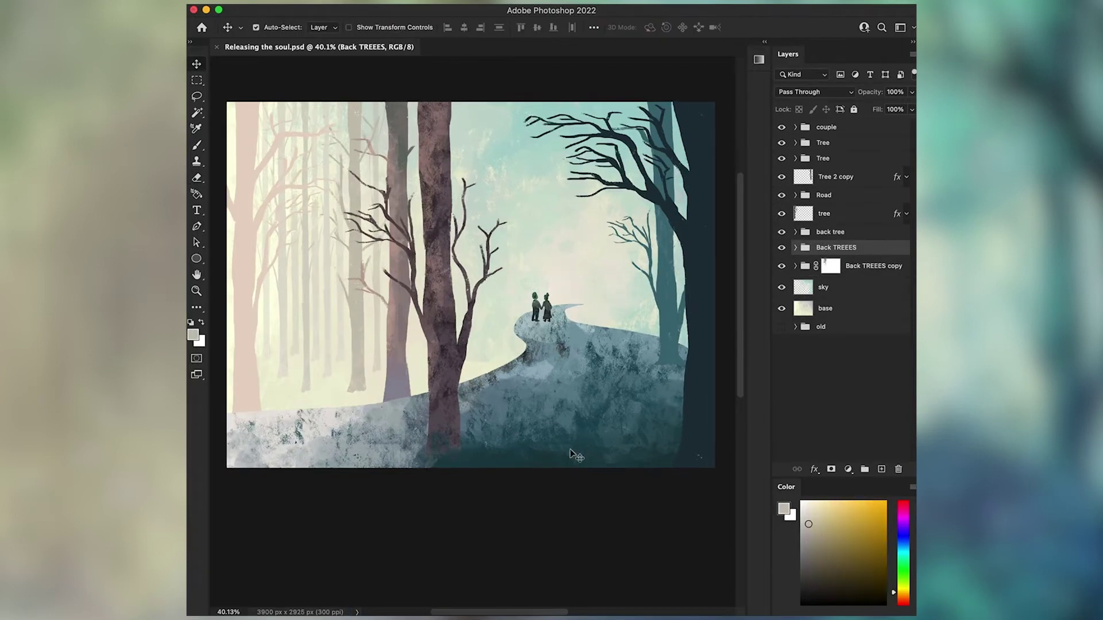
pyautogui.hotkey('ctrl', 'g')
pyautogui.doubleClick(827, 247)
pyautogui.write('Back tree')
pyautogui.press('Return')
# Create a new layer named Fog above the Back tree group
pyautogui.click(881, 469)
pyautogui.doubleClick(823, 228)
pyautogui.write('Fog')
pyautogui.press('Return')
# Paint pale yellow fog over the bases of the distant trees with a size 900 brush, and set the Fog layer to 50% opacity
pyautogui.press('b')
pyautogui.rightClick(347, 118)
pyautogui.write('900')
pyautogui.press('Return')
pyautogui.moveTo(270, 345); pyautogui.dragTo(359, 410)
pyautogui.press('5')
pyautogui.hscroll(-3, 244, 383)
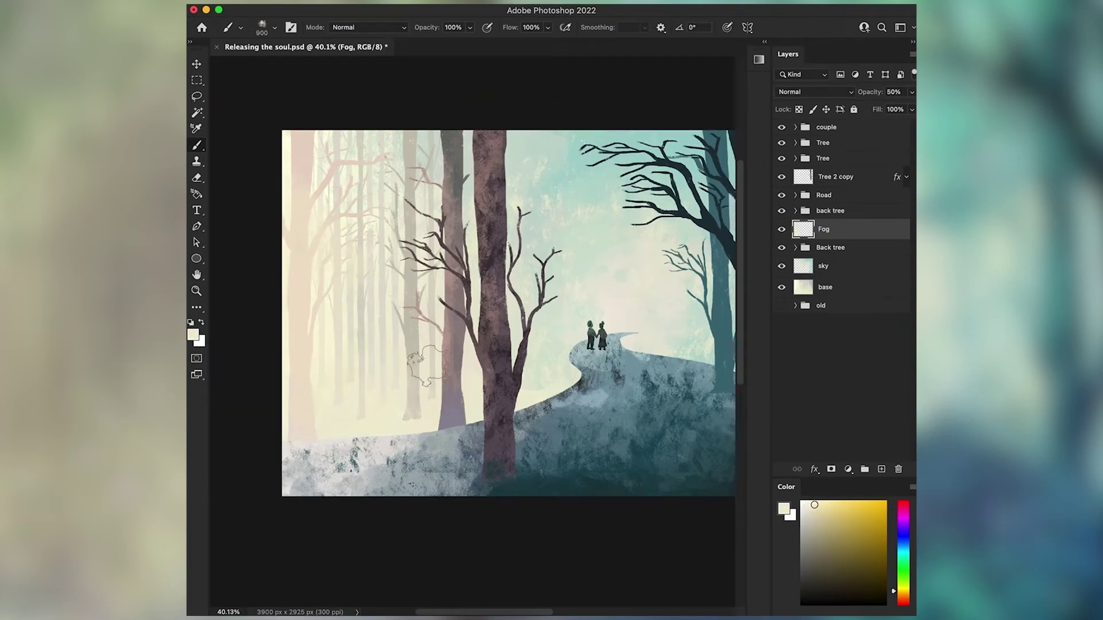
# Add a layer mask to the Back TREEES group and fade out the trunk bases with a size 700 eraser
pyautogui.press('v')
pyautogui.click(795, 247)
pyautogui.click(846, 284)
pyautogui.click(831, 469)
pyautogui.press('e')
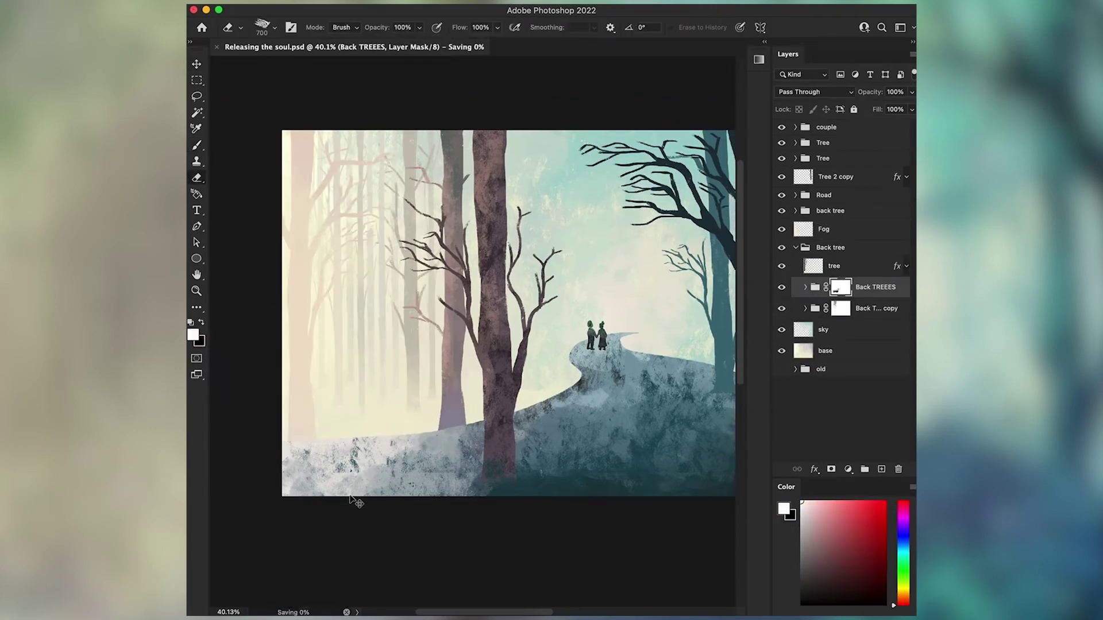
# Paint pale haze over the middle tree on the color layer clipped to Tree 2, save, and move Fog above the back tree group
pyautogui.press('b')
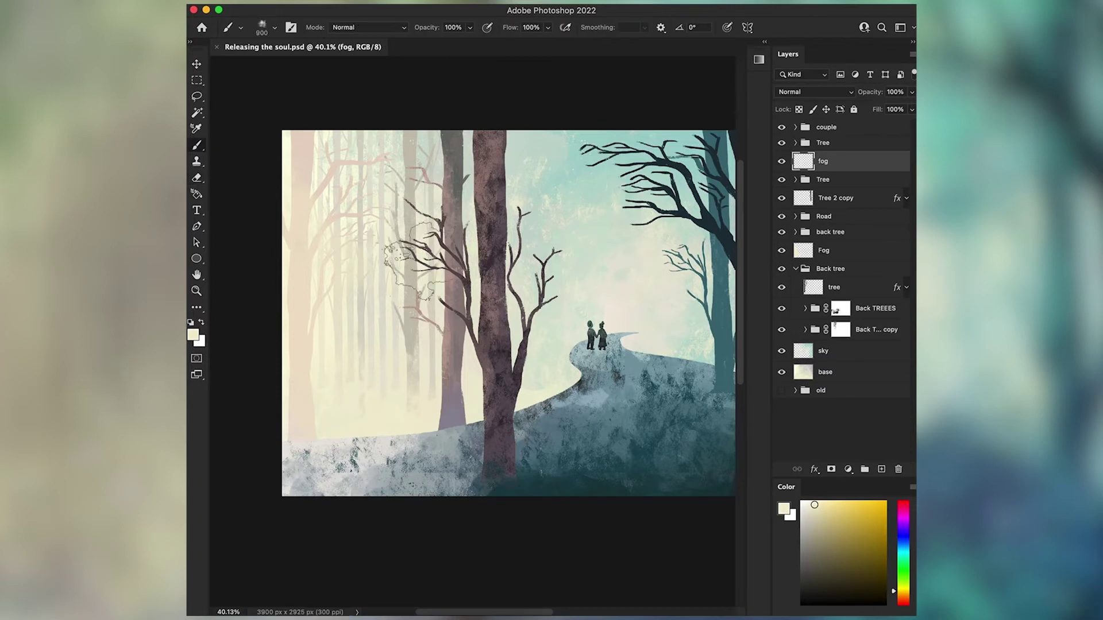
pyautogui.click(795, 180)
pyautogui.click(846, 176)
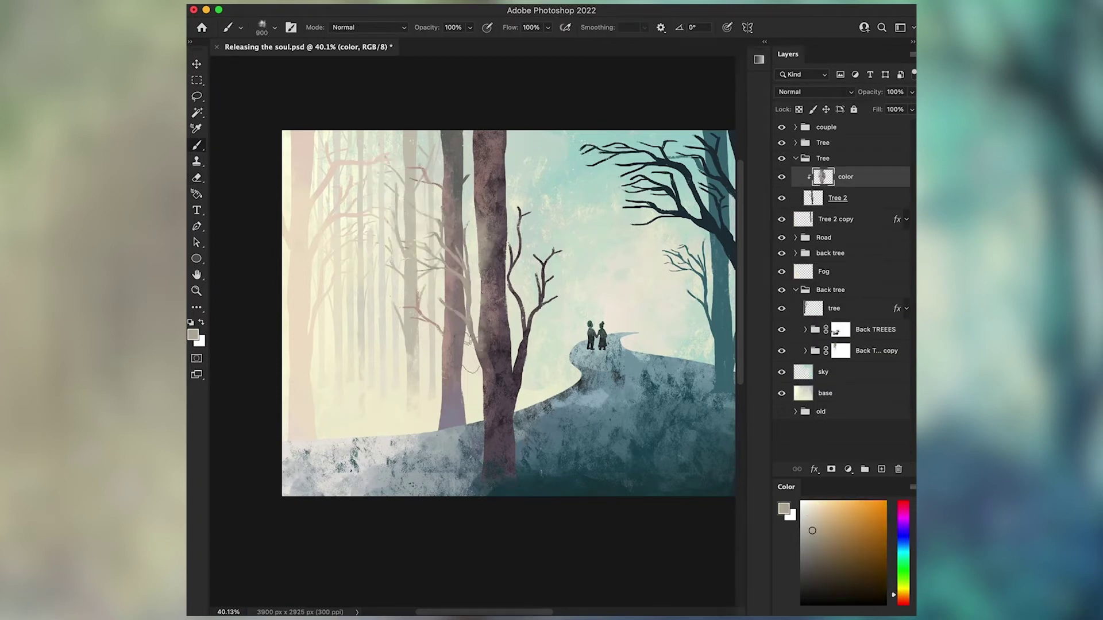
pyautogui.press('super+s')
pyautogui.click(804, 213)
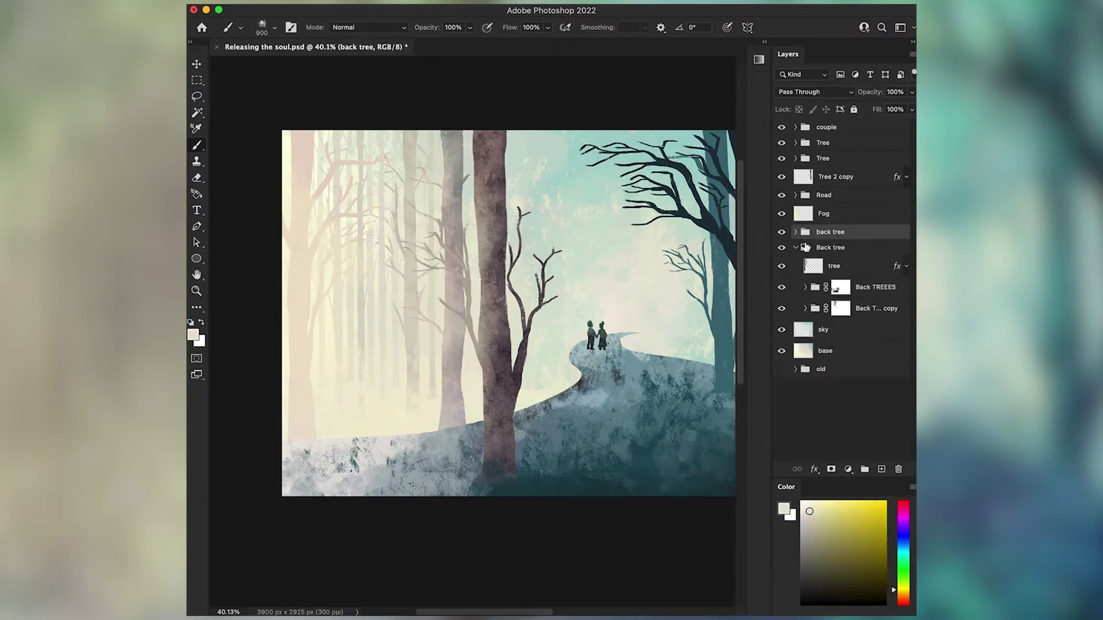
pyautogui.click(781, 217)
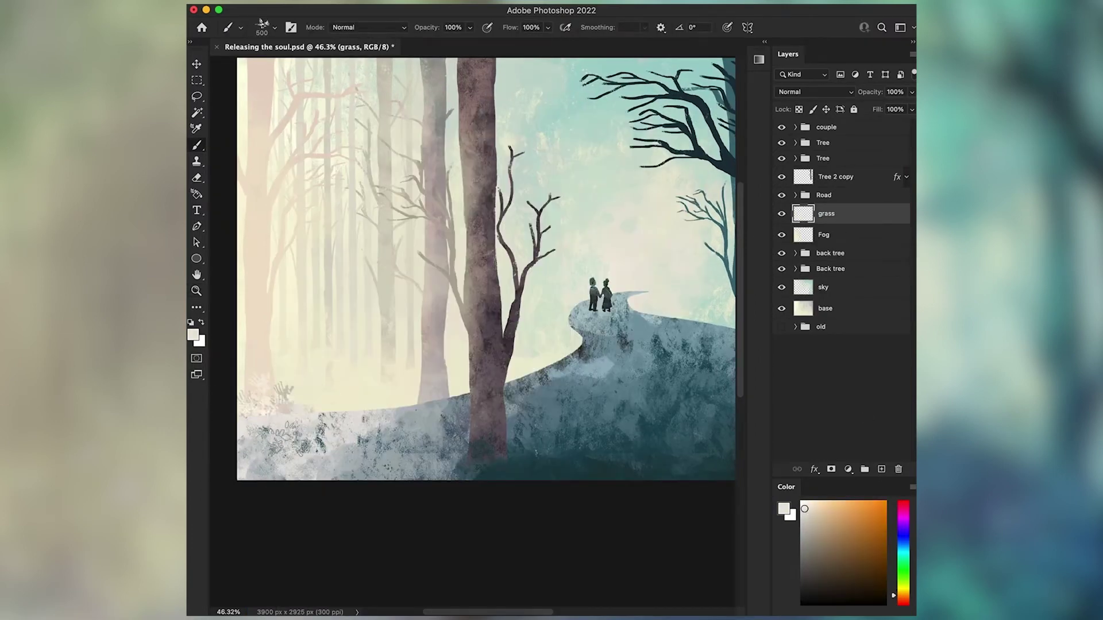
# Move the grass layer above the Road group and paint grass and small plants across the ground in sampled colors
pyautogui.press('super+bracketright')
pyautogui.keyDown('alt'); pyautogui.click(327, 397); pyautogui.keyUp('alt')
pyautogui.moveTo(534, 436)
pyautogui.mouseDown()
pyautogui.moveTo(357, 394)
pyautogui.moveTo(425, 379)
pyautogui.mouseUp()
pyautogui.press('[')
pyautogui.moveTo(600, 376)
pyautogui.mouseDown()
pyautogui.moveTo(499, 376)
pyautogui.moveTo(437, 356)
pyautogui.moveTo(453, 322)
pyautogui.mouseUp()
# Choose a leaf cluster brush and paint a grey foliage canopy across the forest's upper left
pyautogui.rightClick(379, 118)
pyautogui.doubleClick(419, 217)
pyautogui.moveTo(299, 172)
pyautogui.mouseDown()
pyautogui.moveTo(378, 176)
pyautogui.moveTo(425, 207)
pyautogui.mouseUp()
pyautogui.press(']')
# Create a layer named fall and scatter falling leaves among the left trees with a leaf brush
pyautogui.click(881, 469)
pyautogui.rightClick(438, 118)
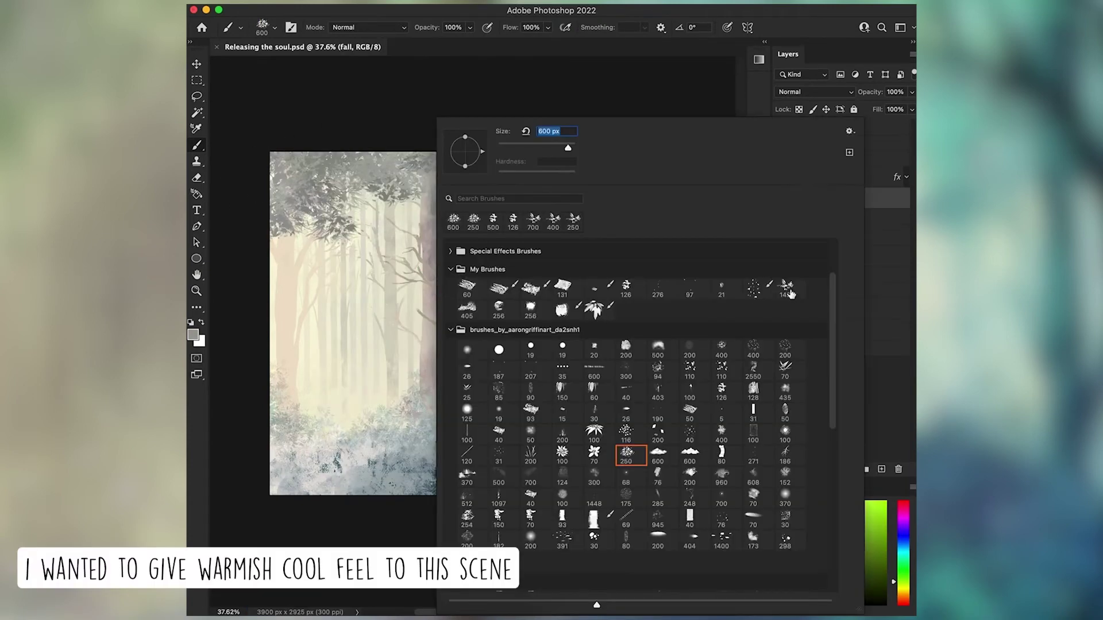
pyautogui.doubleClick(829, 197)
pyautogui.write('fall')
pyautogui.press('Return')
pyautogui.moveTo(276, 172); pyautogui.dragTo(402, 201)
pyautogui.rightClick(305, 118)
pyautogui.click(467, 311)
pyautogui.press('Return')
# Choose a speckle brush at size 900, scatter soft white specks over the left ground on the fall layer, and save
pyautogui.rightClick(353, 118)
pyautogui.doubleClick(516, 508)
pyautogui.click(803, 513)
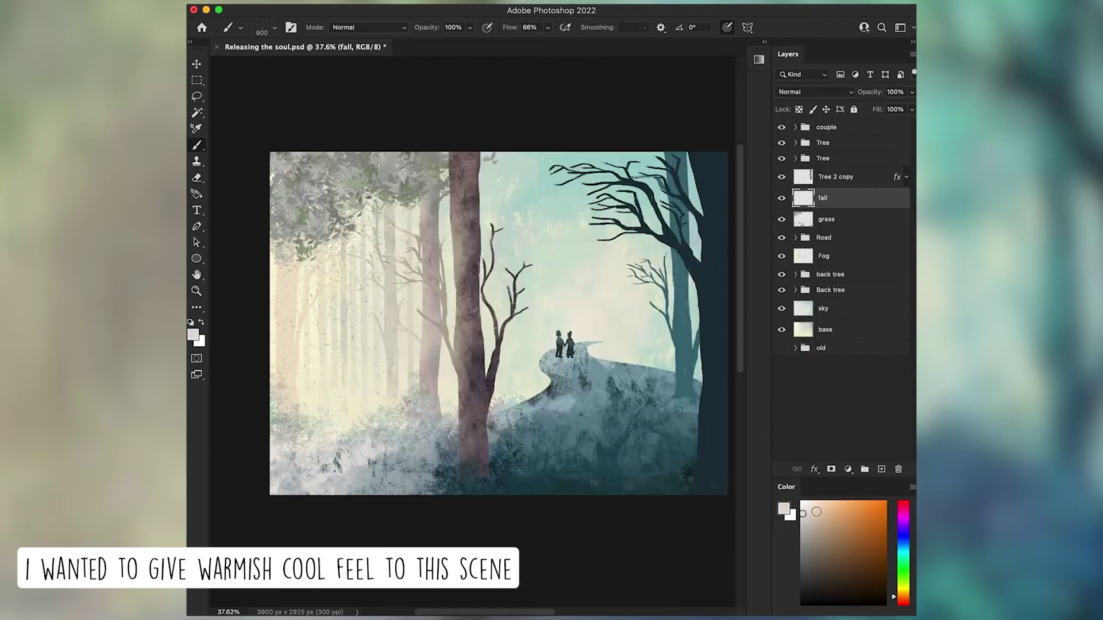
pyautogui.moveTo(379, 381); pyautogui.dragTo(574, 258)
pyautogui.press('super+s')
pyautogui.press('Return')
# Paint sampled green leaves into the upper-left canopy on the grass layer with a size 500 leaf brush, and save
pyautogui.scroll(1, 499, 313)
pyautogui.hotkey('alt', '[')
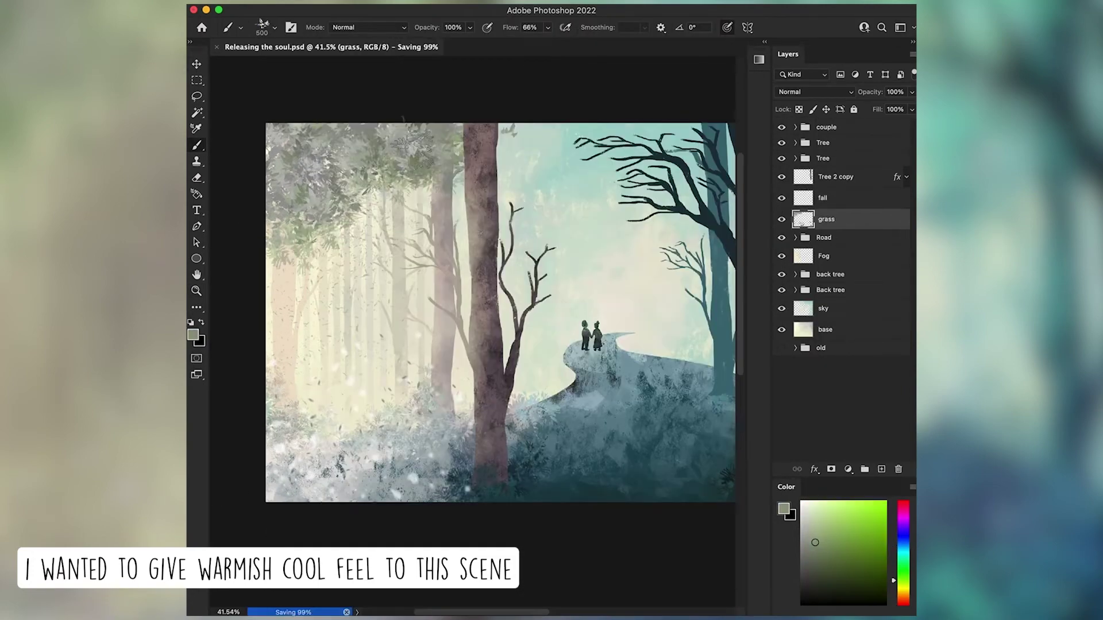
pyautogui.keyDown('alt'); pyautogui.click(299, 147); pyautogui.keyUp('alt')
pyautogui.moveTo(298, 146)
pyautogui.mouseDown()
pyautogui.moveTo(344, 144)
pyautogui.moveTo(410, 103)
pyautogui.mouseUp()
pyautogui.hscroll(1, 410, 102)
pyautogui.keyDown('alt'); pyautogui.click(287, 173); pyautogui.keyUp('alt')
pyautogui.moveTo(288, 172)
pyautogui.mouseDown()
pyautogui.moveTo(345, 190)
pyautogui.moveTo(402, 155)
pyautogui.mouseUp()
pyautogui.hscroll(2, 589, 316)
pyautogui.press('super+s')
pyautogui.hscroll(1, 588, 316)
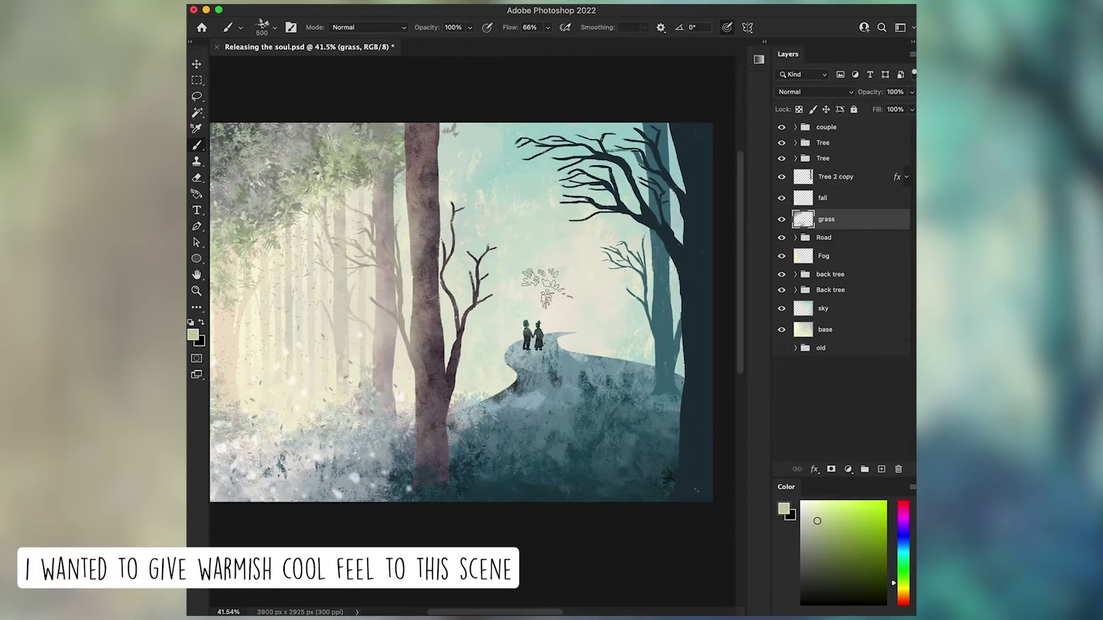
# Try a moved duplicate of the Back tree group behind the couple, and delete the copy
pyautogui.moveTo(830, 290); pyautogui.dragTo(833, 299)
pyautogui.press('super+t')
pyautogui.moveTo(666, 247); pyautogui.dragTo(584, 246)
pyautogui.press('Return')
pyautogui.click(795, 306)
pyautogui.click(839, 306)
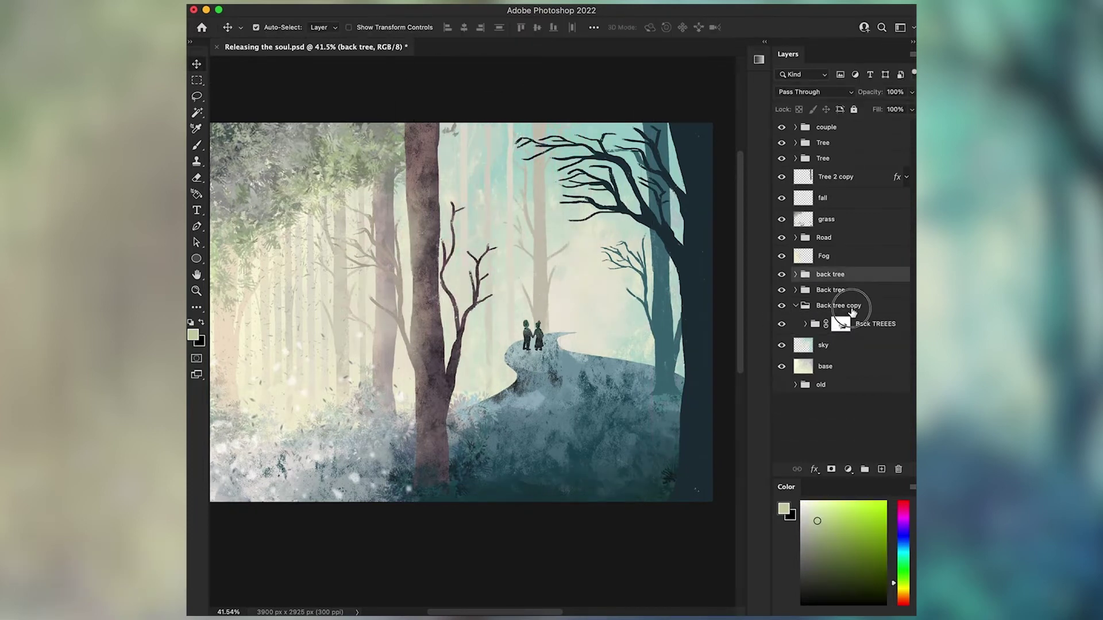
pyautogui.press('Delete')
# Erase the base of the rear tree on the right on the Tree 2 copy layer
pyautogui.click(830, 274)
pyautogui.click(835, 176)
pyautogui.press('e')
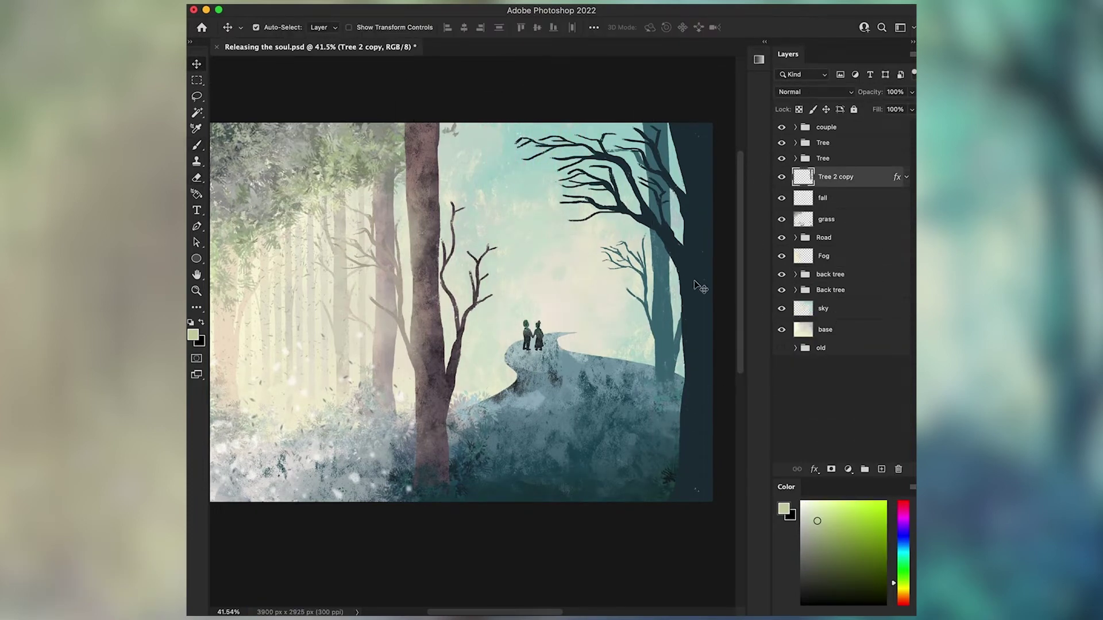
# Paint teal texture on the large right trunk using the color layer clipped to tree 3 with a size 400 brush, and save
pyautogui.keyDown('super'); pyautogui.click(622, 290); pyautogui.keyUp('super')
pyautogui.press('b')
pyautogui.keyDown('alt'); pyautogui.click(605, 219); pyautogui.keyUp('alt')
pyautogui.keyDown('alt'); pyautogui.click(637, 213); pyautogui.keyUp('alt')
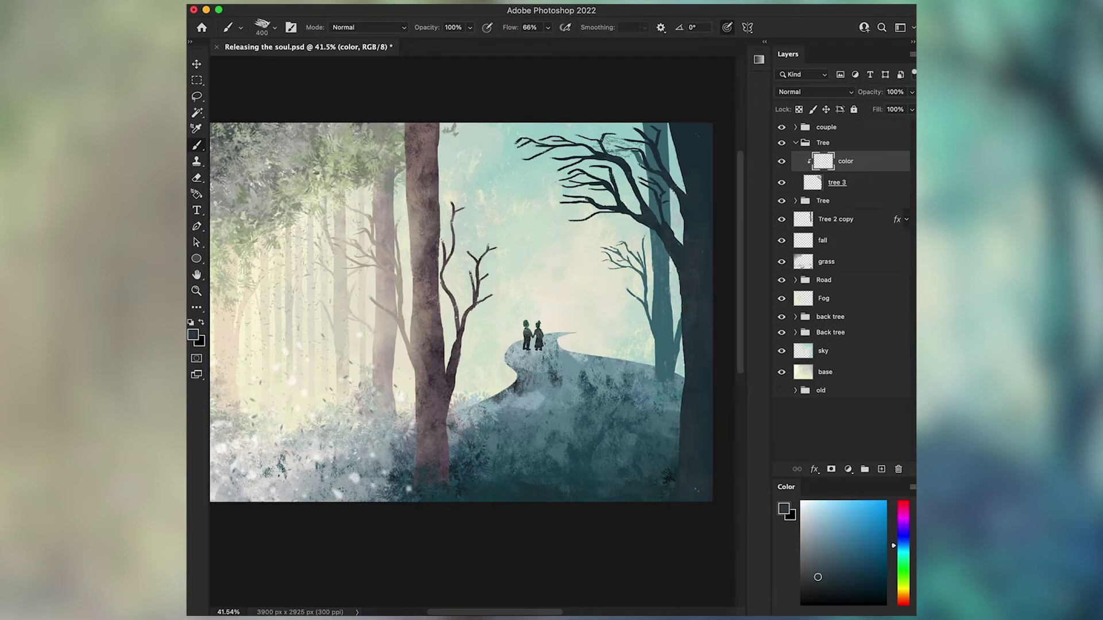
pyautogui.keyDown('alt'); pyautogui.click(643, 172); pyautogui.keyUp('alt')
pyautogui.press('super+s')
pyautogui.moveTo(675, 132); pyautogui.dragTo(669, 323)
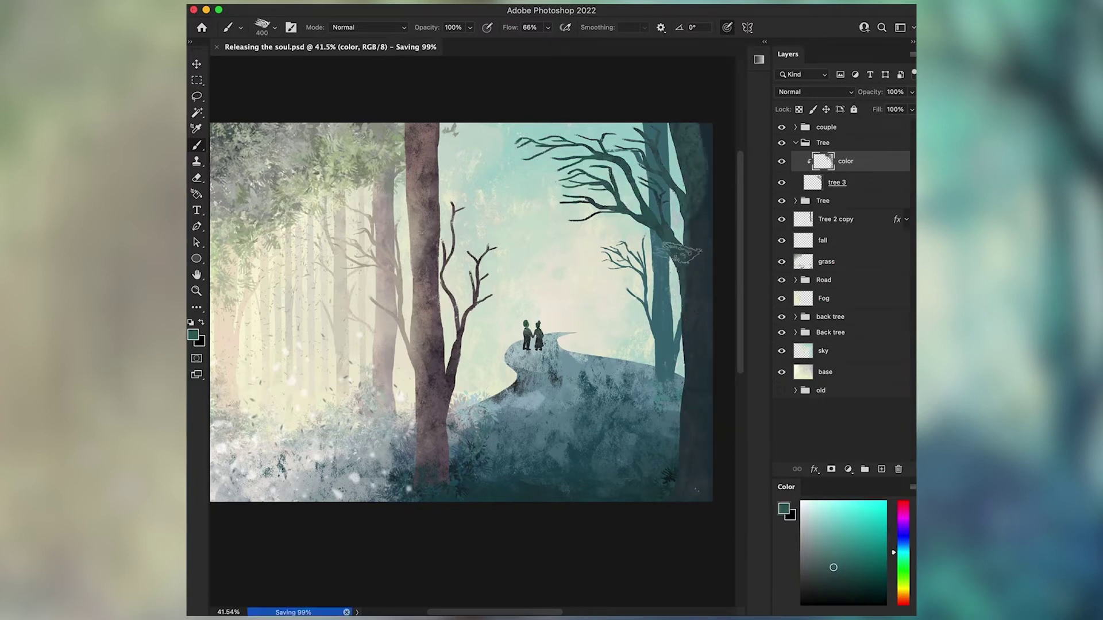
# Create a color layer clipped to Tree 2 copy and paint sampled teal texture on the rear right tree with a size 400 brush
pyautogui.keyDown('alt'); pyautogui.click(700, 172); pyautogui.keyUp('alt')
pyautogui.click(804, 221)
pyautogui.press('super+alt+shift+n')
pyautogui.keyDown('alt'); pyautogui.click(649, 173); pyautogui.keyUp('alt')
pyautogui.moveTo(655, 126); pyautogui.dragTo(658, 201)
pyautogui.moveTo(624, 115); pyautogui.dragTo(672, 161)
pyautogui.keyDown('alt'); pyautogui.click(631, 227); pyautogui.keyUp('alt')
pyautogui.moveTo(660, 287); pyautogui.dragTo(661, 325)
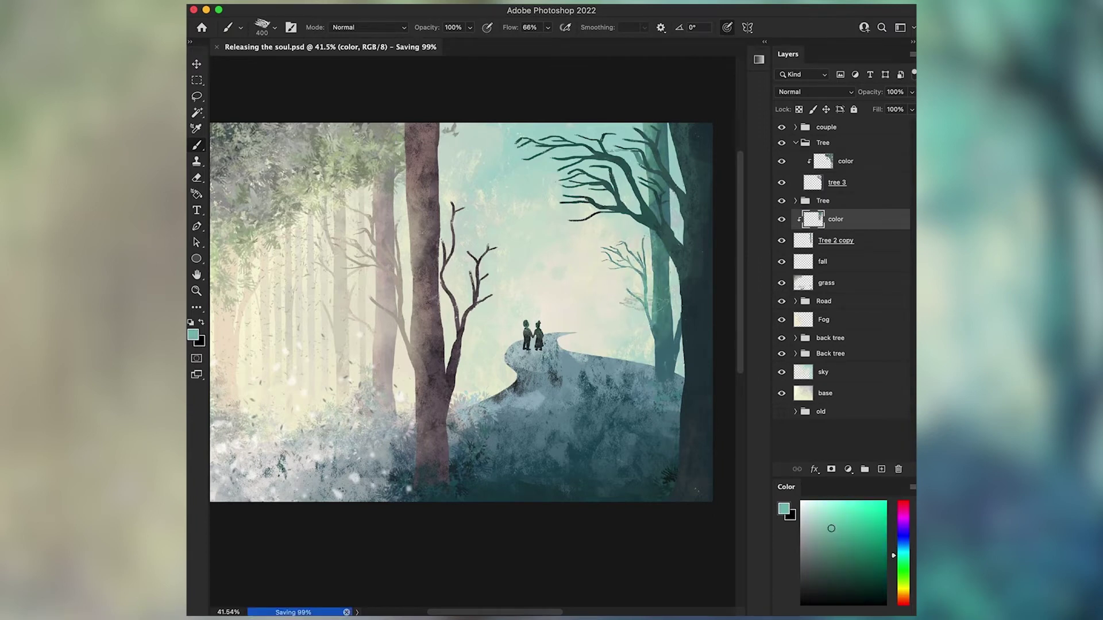
# Group the Tree 2 copy layer with its clipped color layer
pyautogui.press('f')
pyautogui.press('v')
pyautogui.keyDown('shift'); pyautogui.click(835, 240); pyautogui.keyUp('shift')
pyautogui.press('super+g')
pyautogui.click(782, 161)
pyautogui.click(783, 160)
# Show the guides and group the left-side forest layers under the name Left
pyautogui.press('super+;')
pyautogui.keyDown('shift'); pyautogui.click(829, 285); pyautogui.keyUp('shift')
pyautogui.press('super+g')
pyautogui.click(795, 174)
pyautogui.doubleClick(826, 173)
pyautogui.write('Left')
pyautogui.press('Return')
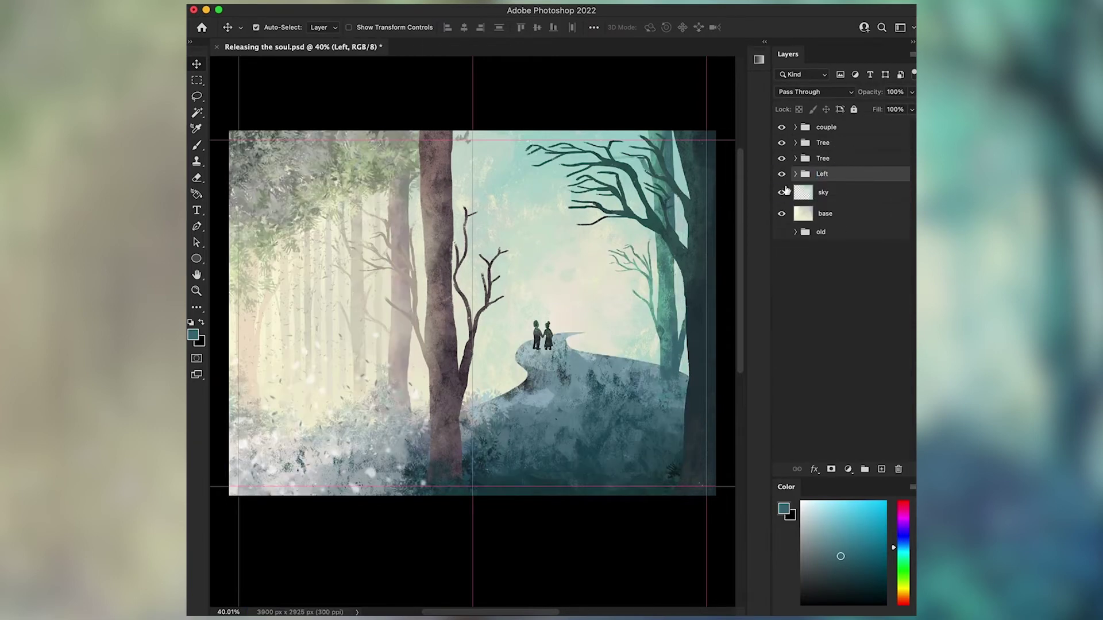
# Move the Road group out of the Left group to directly below it
pyautogui.moveTo(834, 247); pyautogui.dragTo(804, 311)
pyautogui.click(796, 174)
pyautogui.click(782, 190)
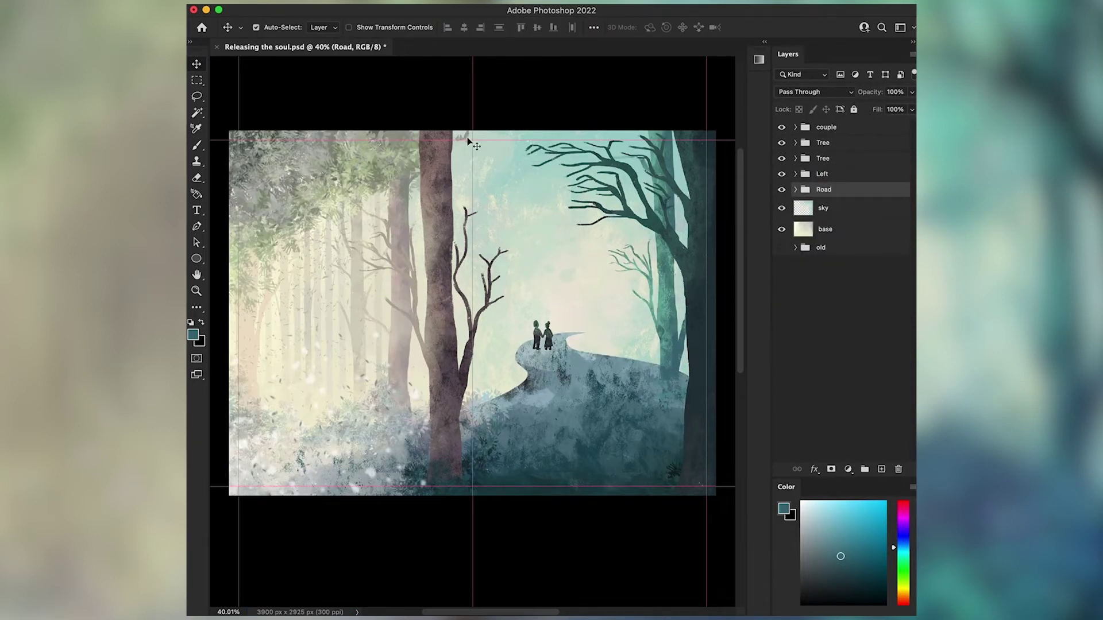
# Paint sampled green and teal leaves across the central and right canopy on the grass layer with a size 400 leaf brush, and save
pyautogui.press('e')
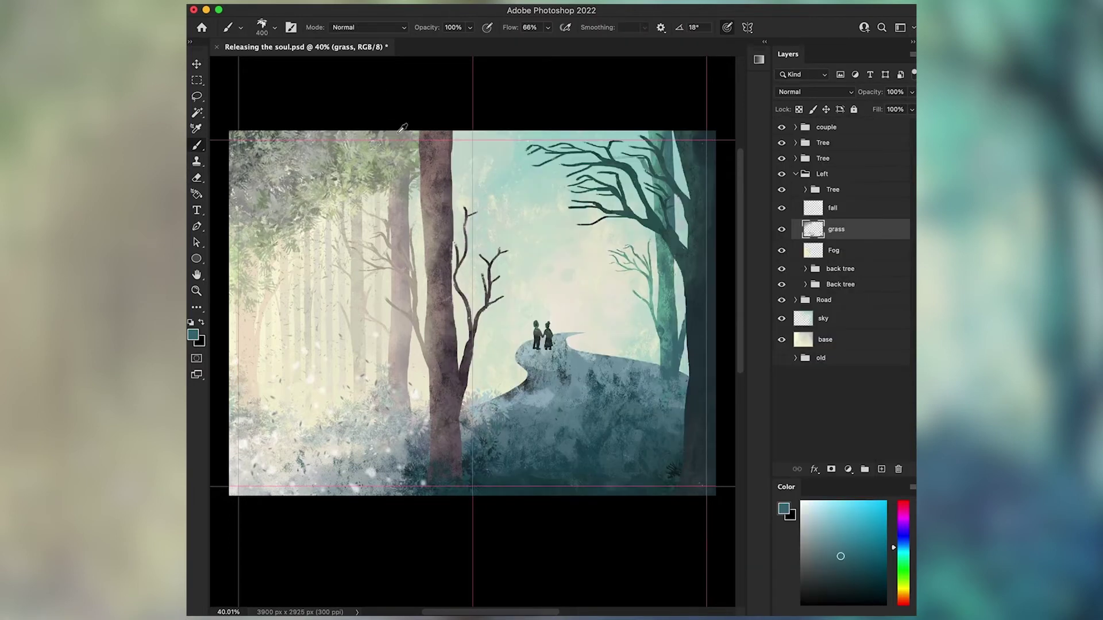
pyautogui.moveTo(460, 149)
pyautogui.mouseDown()
pyautogui.moveTo(540, 172)
pyautogui.moveTo(621, 229)
pyautogui.moveTo(575, 242)
pyautogui.mouseUp()
pyautogui.moveTo(620, 149); pyautogui.dragTo(626, 252)
pyautogui.moveTo(483, 172); pyautogui.dragTo(494, 242)
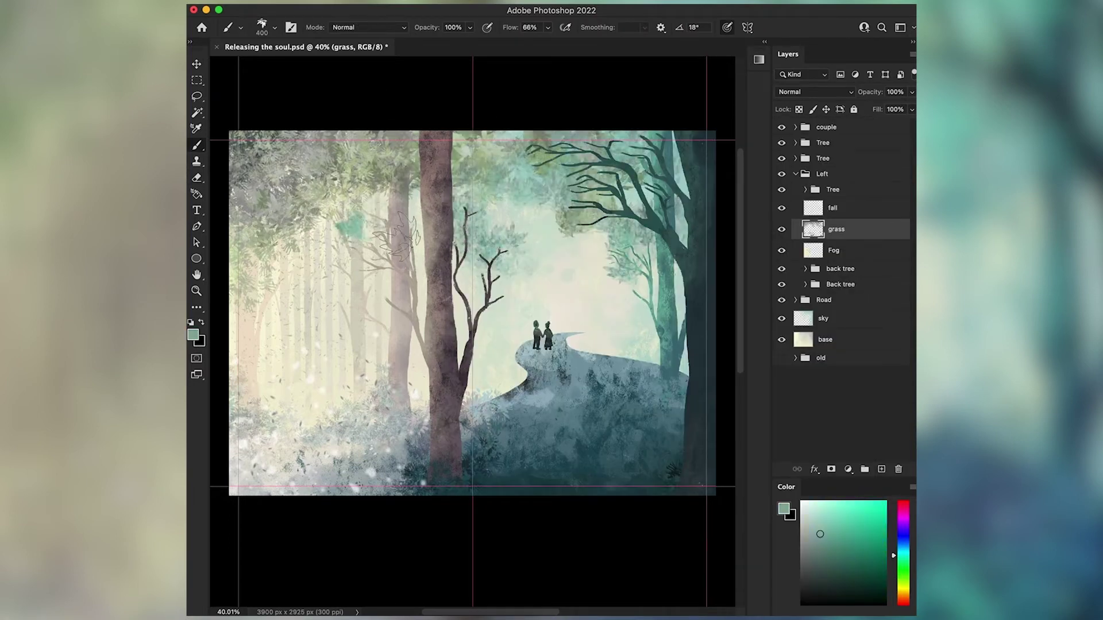
pyautogui.keyDown('alt'); pyautogui.click(373, 230); pyautogui.keyUp('alt')
pyautogui.press('super+s')
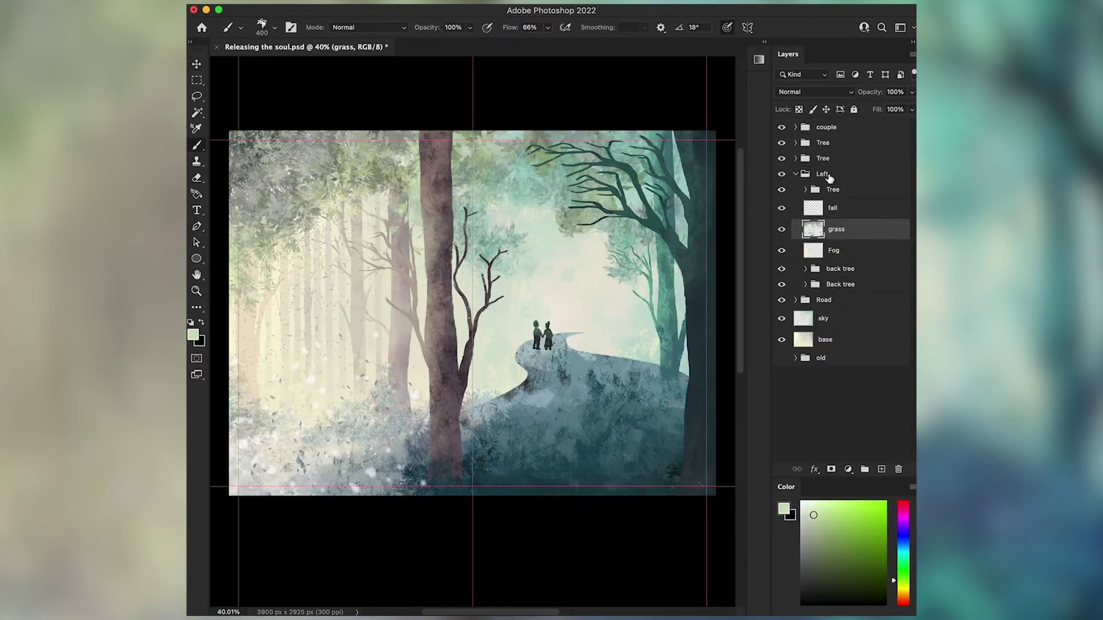
# Label the Left group green and thin out the central canopy leaves on its grass layer with a size 700 eraser
pyautogui.rightClick(822, 174)
pyautogui.click(796, 174)
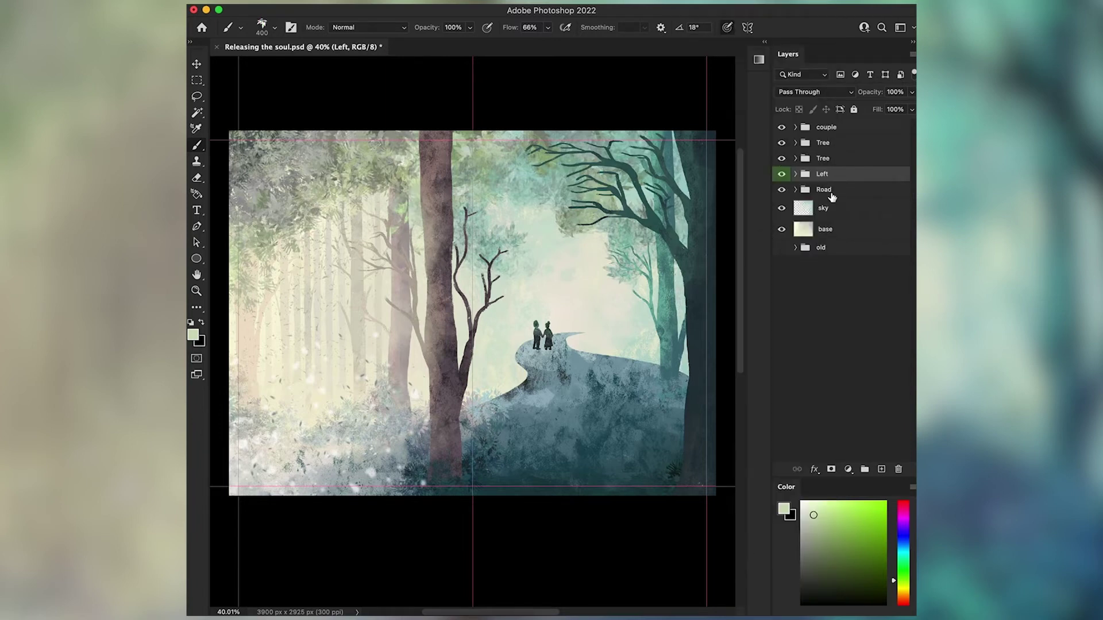
pyautogui.click(796, 173)
pyautogui.click(836, 229)
pyautogui.press('e')
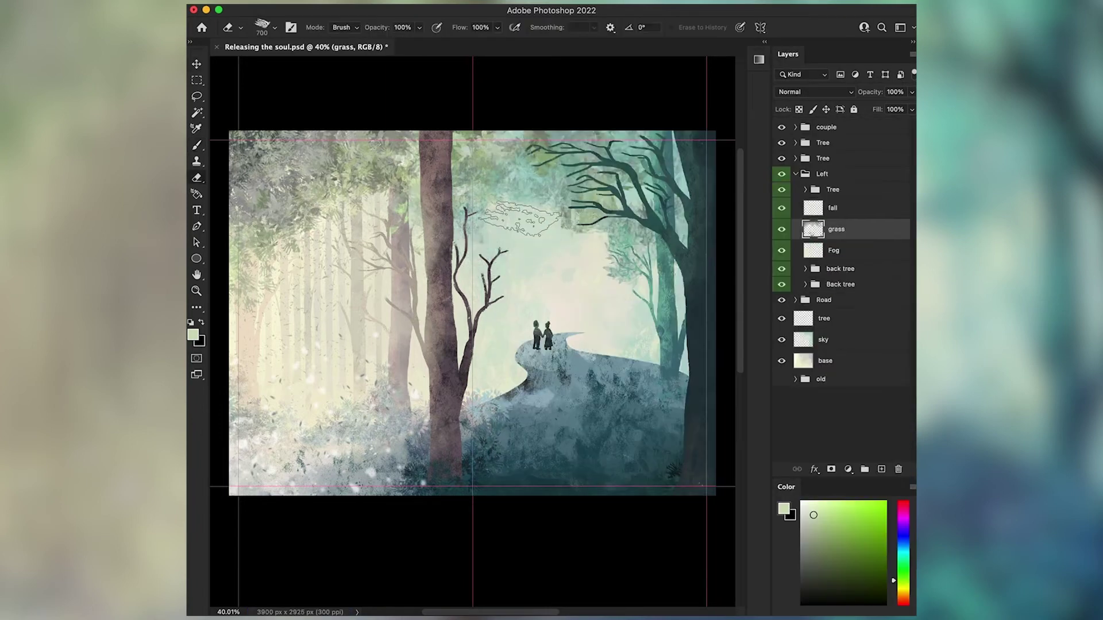
pyautogui.click(795, 174)
# Paint a slim pale green trunk behind the purple tree's branches on the tree layer with a size 60 brush
pyautogui.click(823, 207)
pyautogui.press('b')
pyautogui.keyDown('alt'); pyautogui.click(485, 346); pyautogui.keyUp('alt')
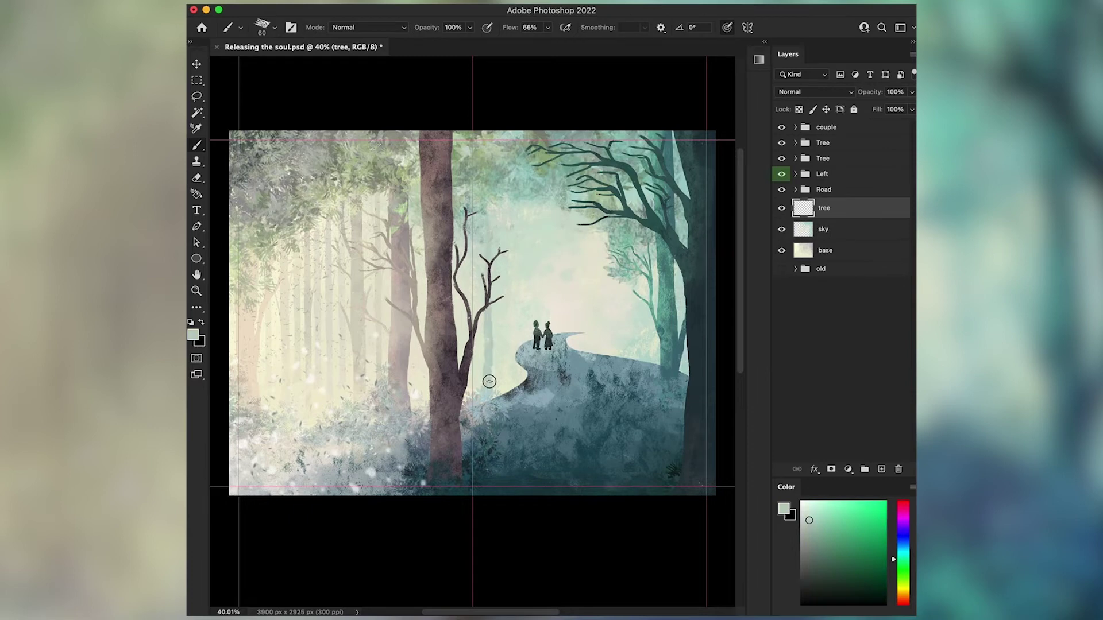
# Create a locked layer named dark that covers the left page in black at 80% opacity, and hide it
pyautogui.press('super+shift+alt+n')
pyautogui.press('super+BackSpace')
pyautogui.press('v')
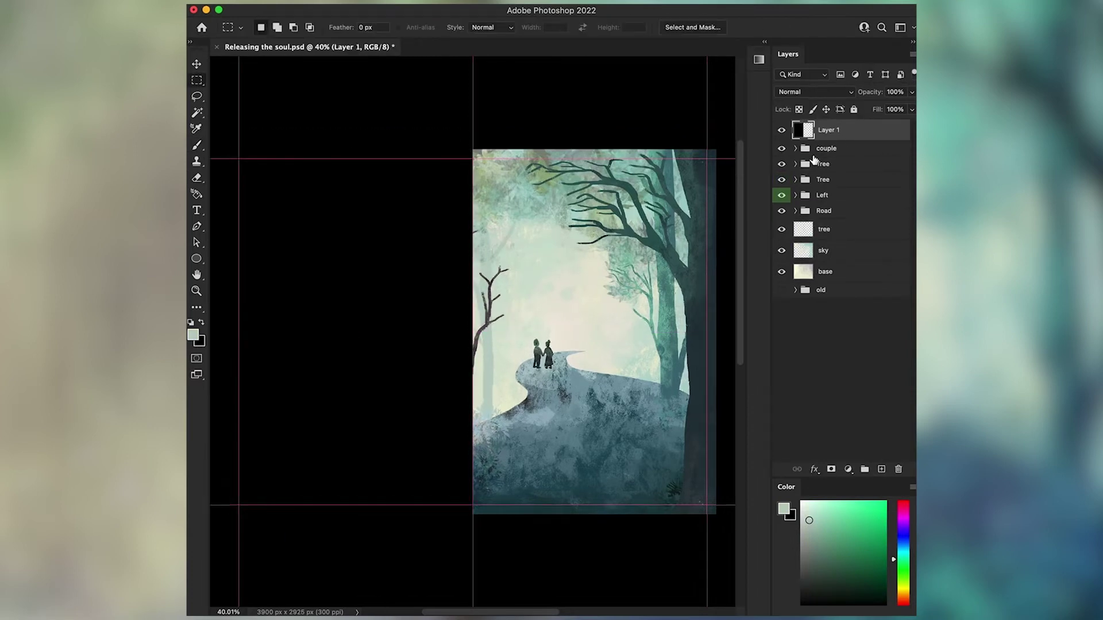
pyautogui.press('8')
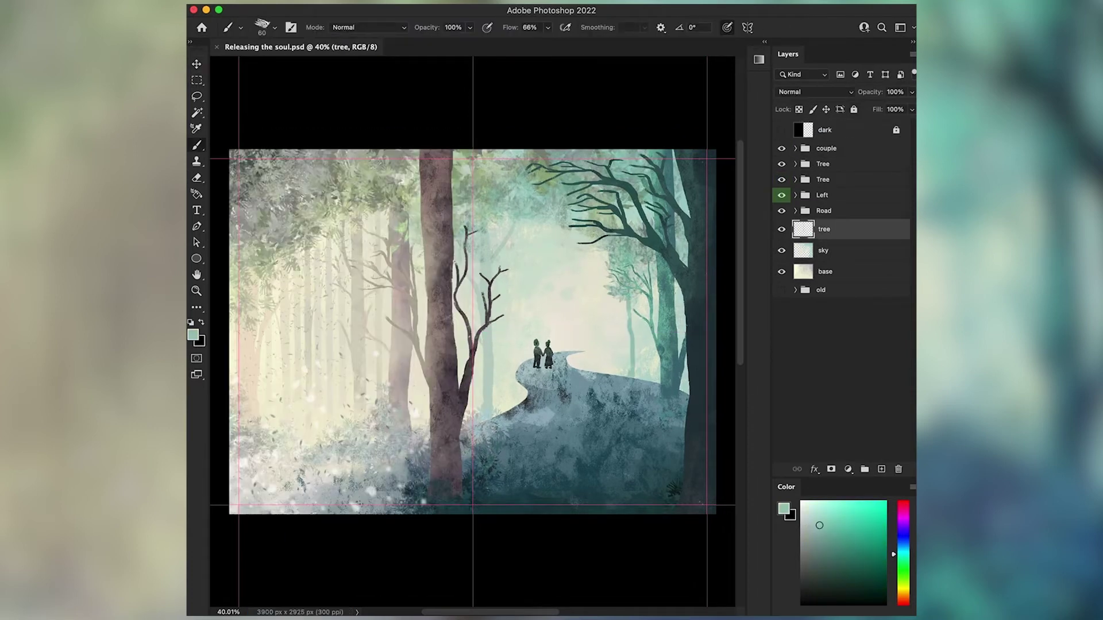
# Paint slender teal trees with branches on both sides of the couple on the tree layer, using a brush of about size 48
pyautogui.press('[')
pyautogui.press('[')
pyautogui.press('[')
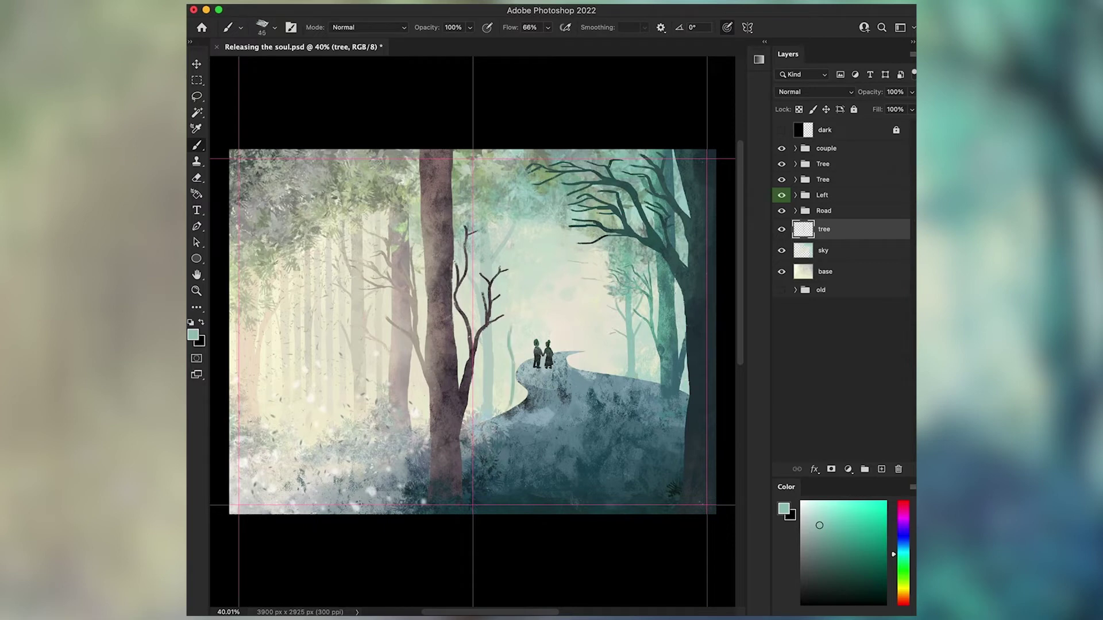
pyautogui.press(']')
pyautogui.press(']')
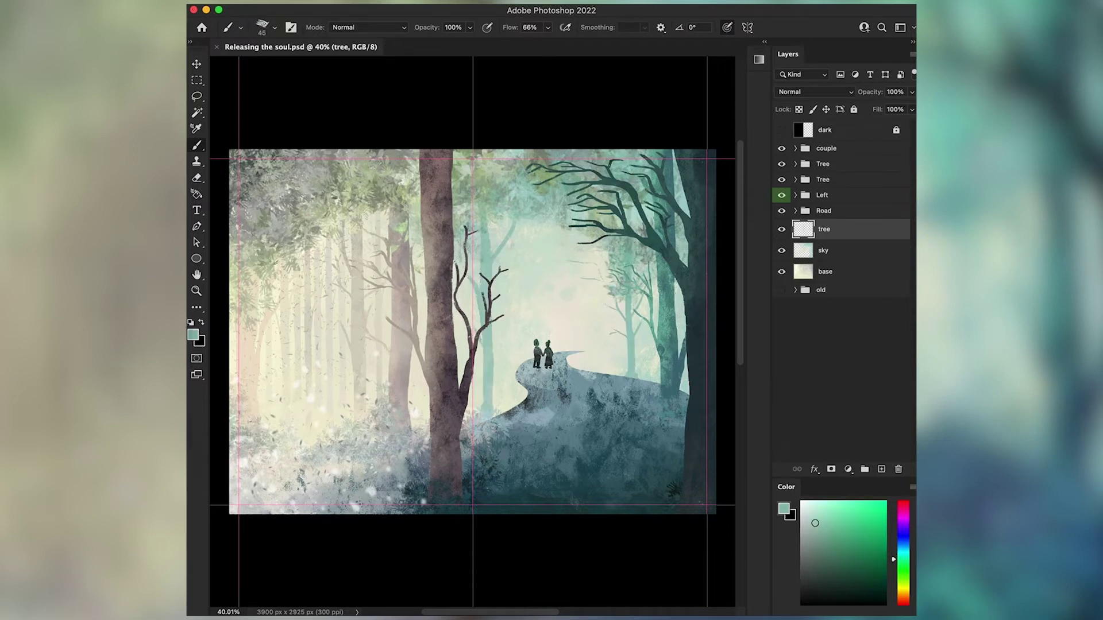
# Paint paler distant trunks behind the couple on two new layers, back and backk, with a size 40 brush
pyautogui.press('super+shift+alt+n')
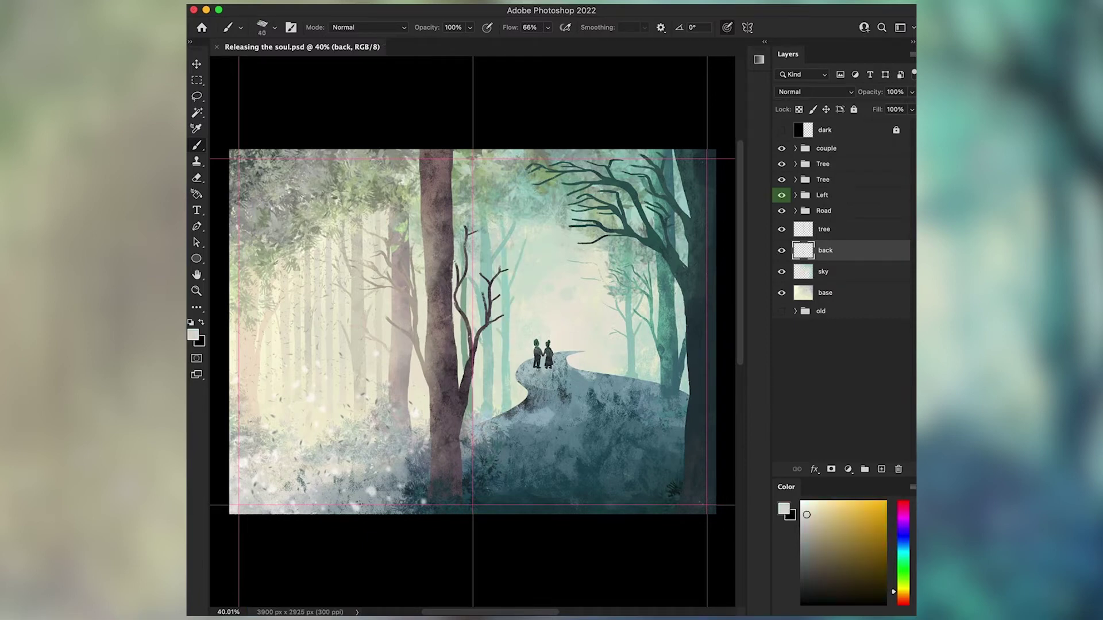
pyautogui.moveTo(525, 238); pyautogui.dragTo(527, 332)
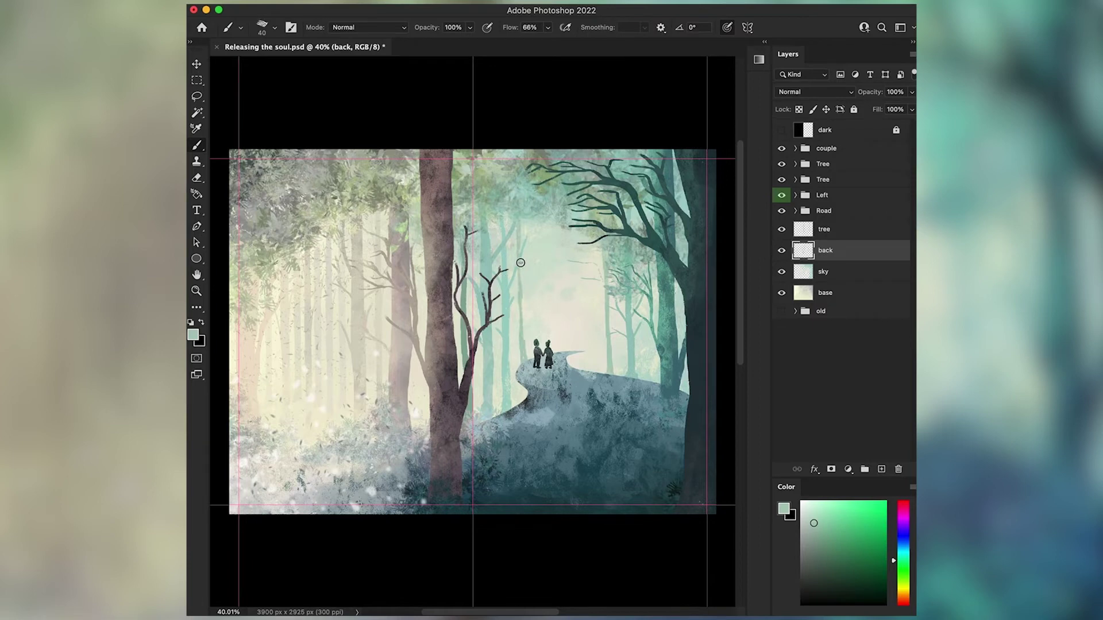
pyautogui.hotkey('alt', '[')
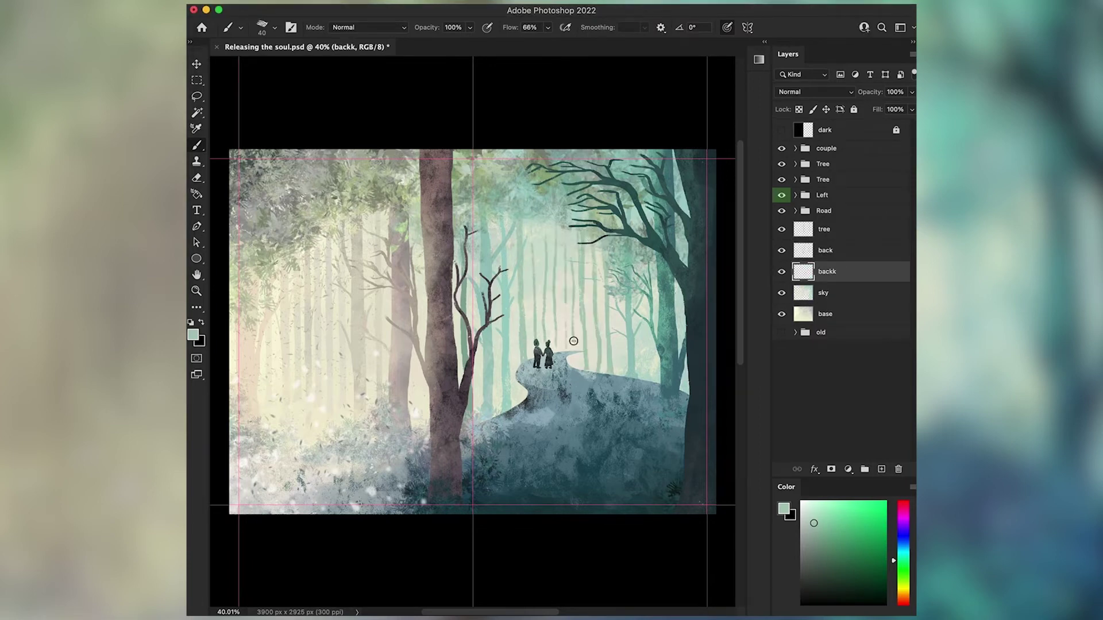
# Group the tree, back and backk layers under the name Right Back
pyautogui.keyDown('shift'); pyautogui.click(824, 229); pyautogui.keyUp('shift')
pyautogui.press('super+g')
pyautogui.doubleClick(827, 226)
pyautogui.write('Right Back')
pyautogui.press('Return')
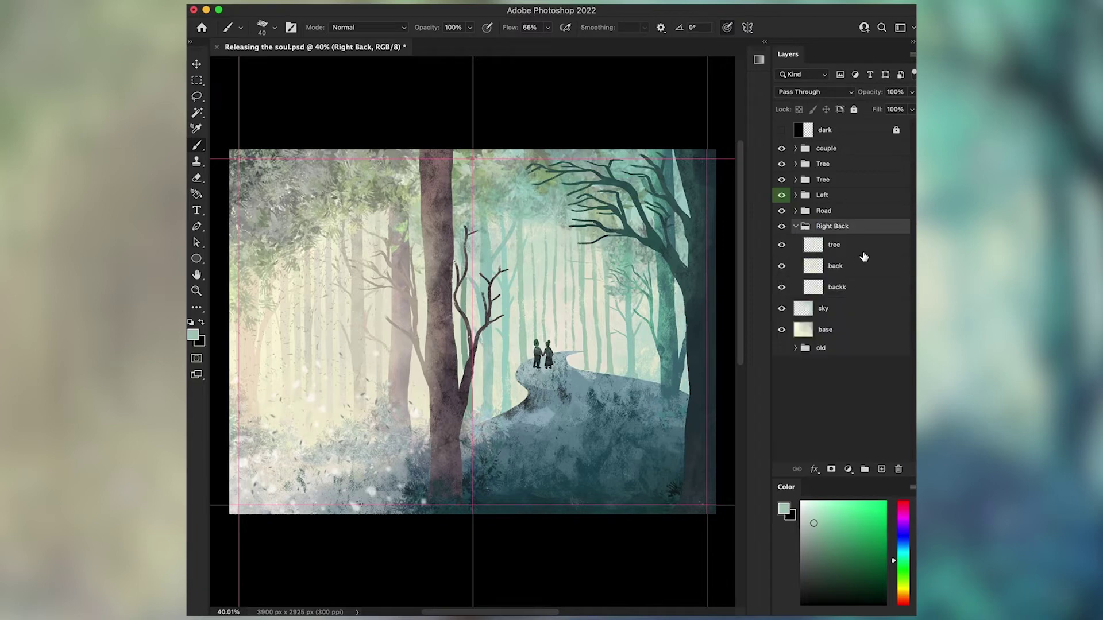
# Mask the trees group inside Right Back and fade the distant trunks with a soft black size 435 brush
pyautogui.click(864, 253)
pyautogui.click(831, 469)
pyautogui.rightClick(519, 298)
pyautogui.press('Escape')
pyautogui.press('x')
pyautogui.rightClick(519, 299)
pyautogui.doubleClick(834, 390)
pyautogui.rightClick(583, 246)
pyautogui.press('Escape')
pyautogui.scroll(2, 565, 351)
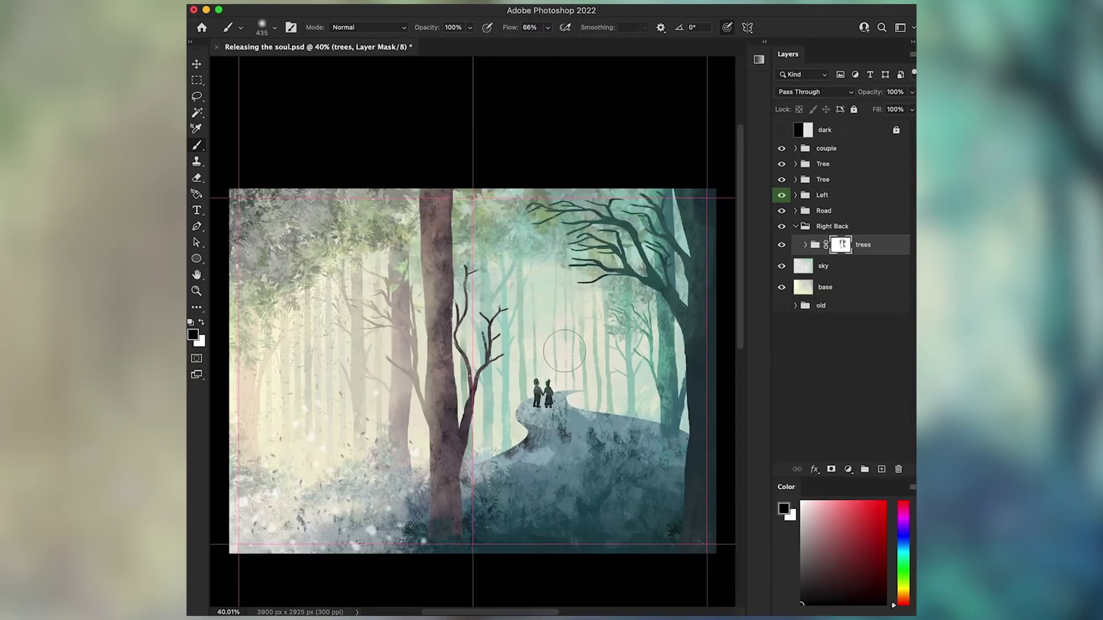
# Add a fog layer above the Road group and paint pale grey fog around the couple with a size 500 brush at 70% opacity
pyautogui.press('v')
pyautogui.click(577, 270)
pyautogui.click(857, 293)
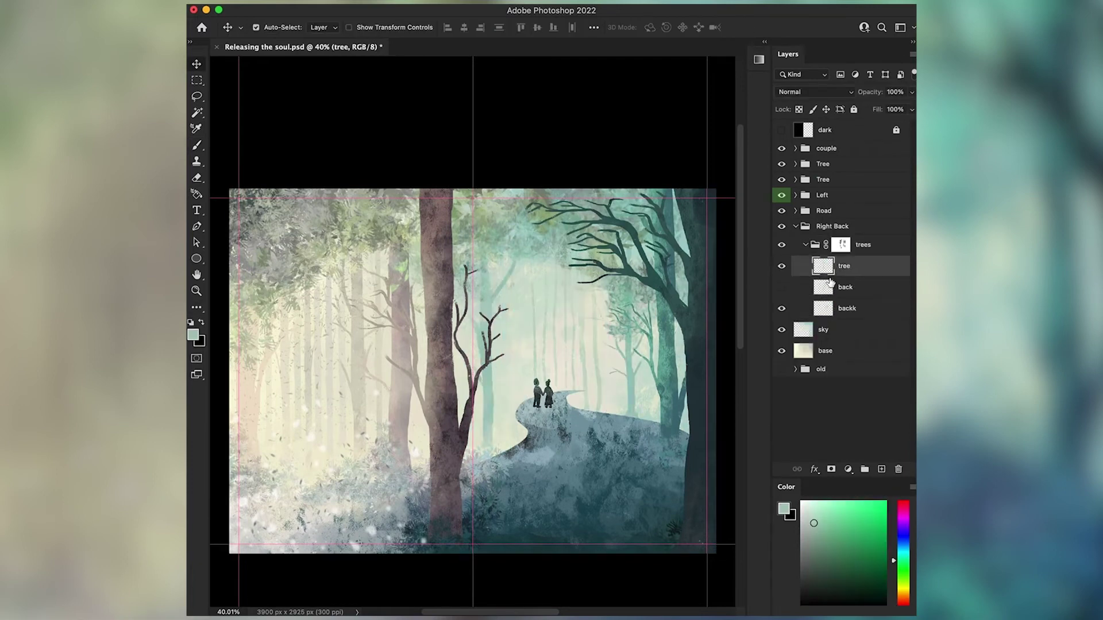
pyautogui.hotkey('ctrl', 'shift', 'alt', 'n')
pyautogui.press('b')
pyautogui.rightClick(494, 124)
pyautogui.press('Escape')
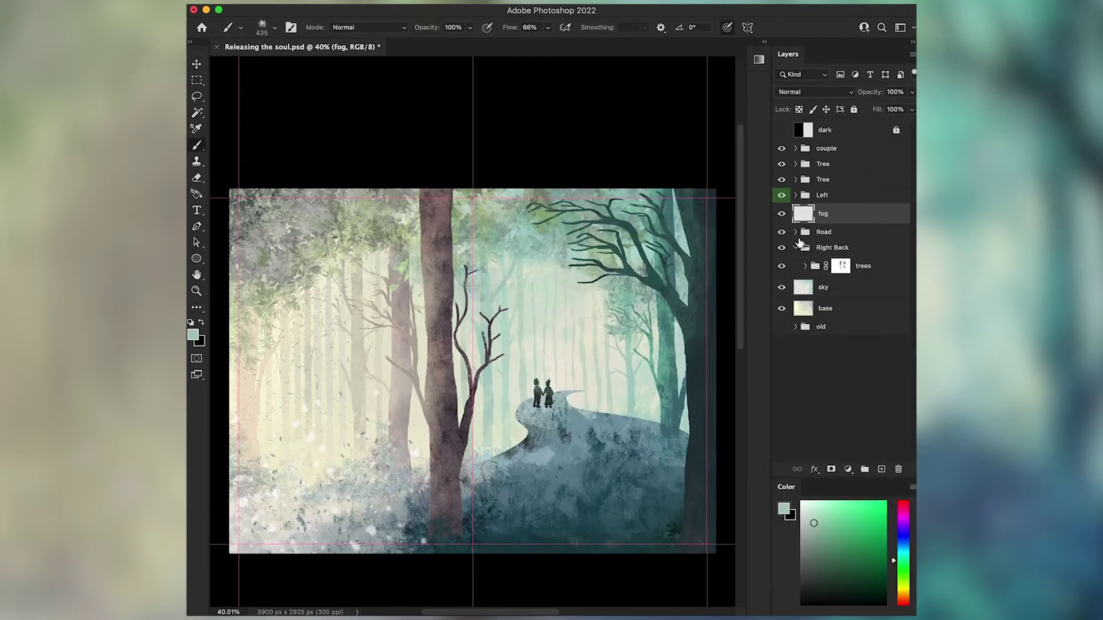
pyautogui.press('e')
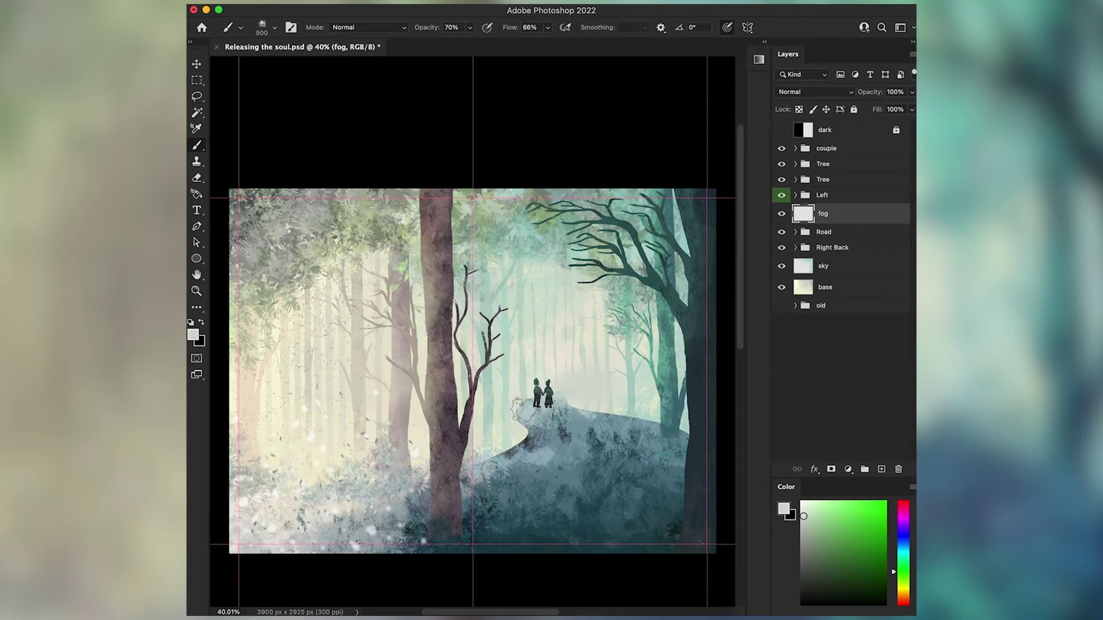
# Mask the Road group and fade the road and hilltop edges with a size 175 black brush at 70% opacity, and save
pyautogui.hotkey('alt', '[')
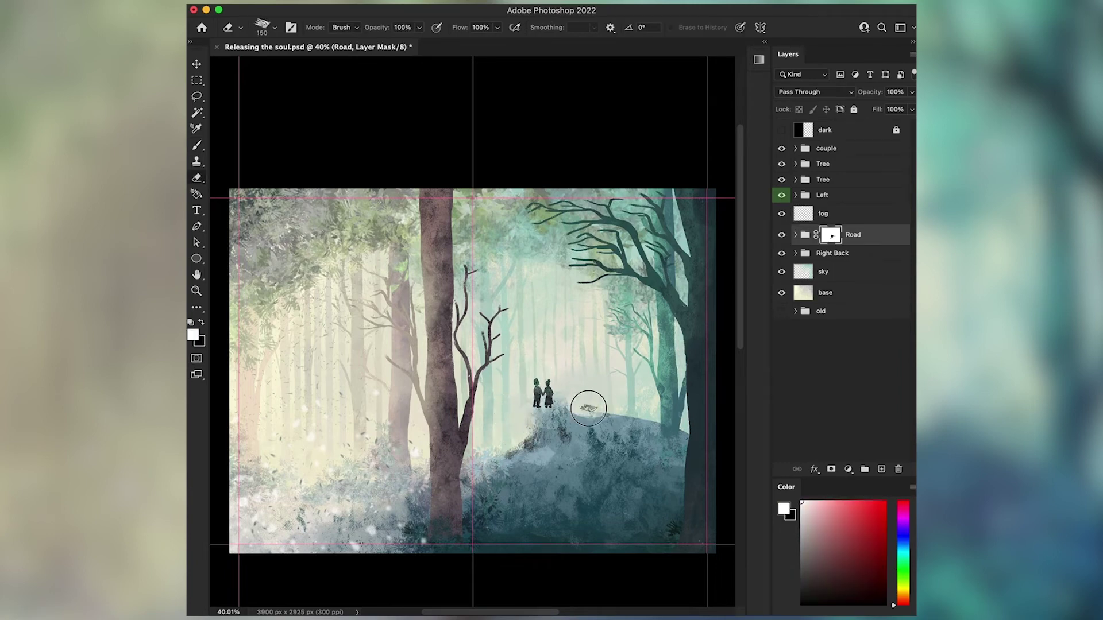
pyautogui.press('b')
pyautogui.press('x')
pyautogui.hotkey('ctrl', 's')
pyautogui.press(']')
pyautogui.press(']')
pyautogui.press(']')
pyautogui.press(']')
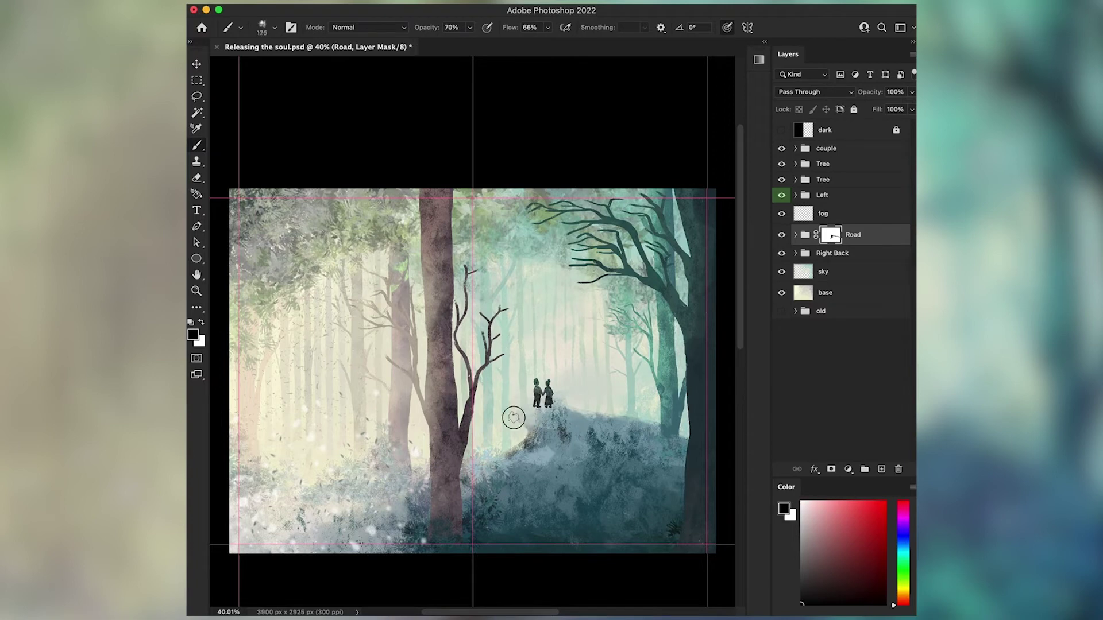
# Tint the couple with sampled teal on a color layer clipped to the couple layer, using a size 500 brush
pyautogui.keyDown('ctrl'); pyautogui.click(544, 352); pyautogui.keyUp('ctrl')
pyautogui.press('x')
pyautogui.keyDown('alt'); pyautogui.click(545, 352); pyautogui.keyUp('alt')
pyautogui.press(']')
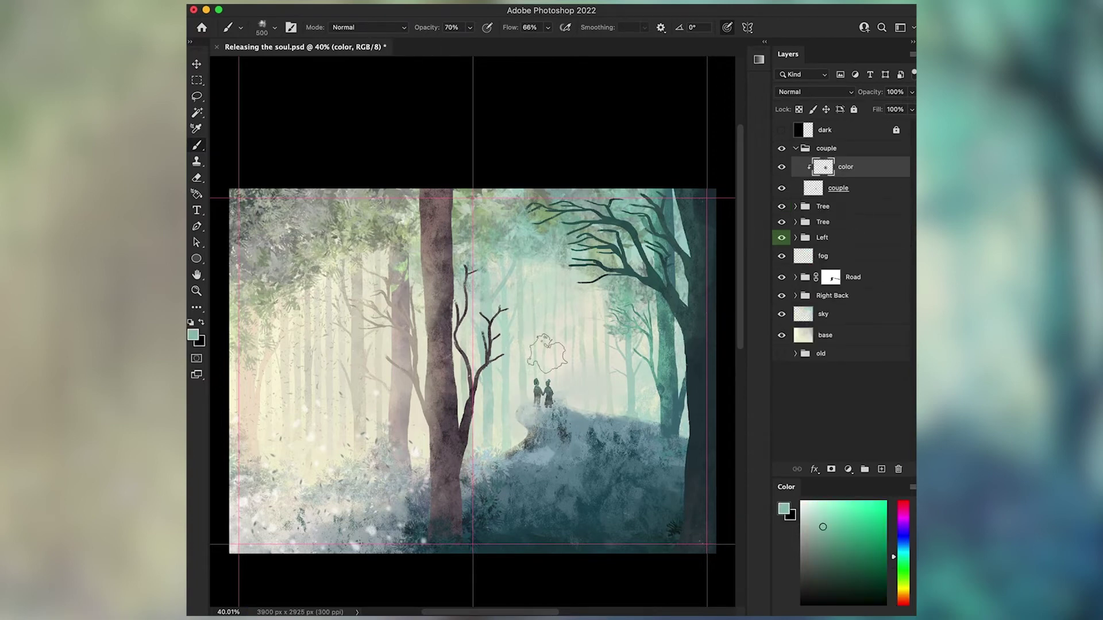
pyautogui.click(795, 148)
# Add a new layer named light above the fog layer
pyautogui.click(822, 214)
pyautogui.press('e')
pyautogui.press('x')
pyautogui.click(881, 469)
pyautogui.doubleClick(830, 214)
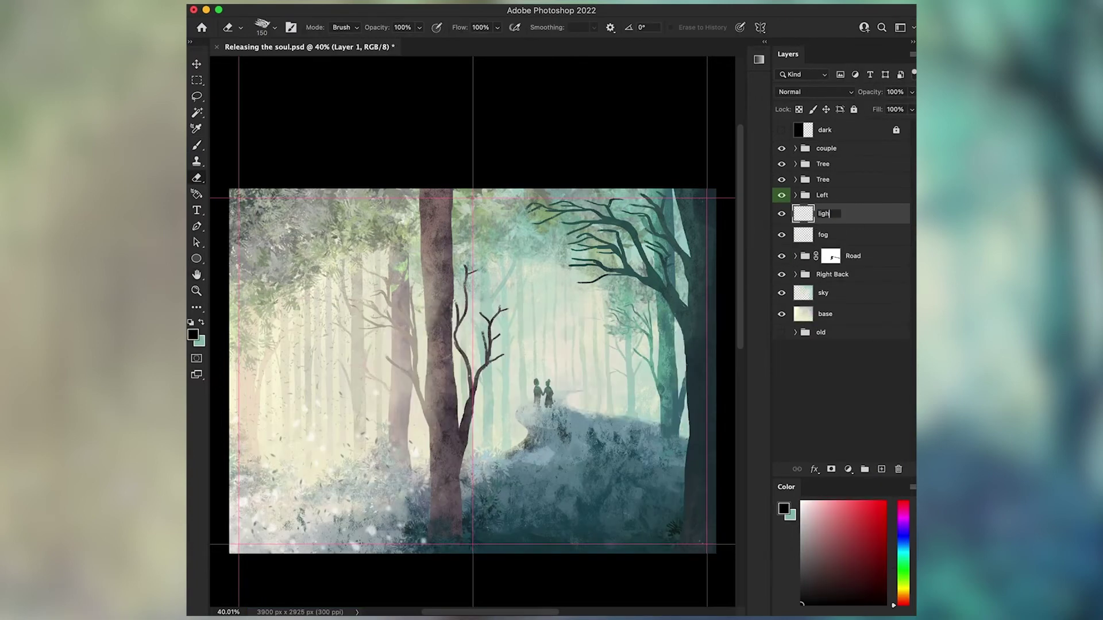
pyautogui.write('light')
pyautogui.press('Return')
# Paint near-white light above the couple with a size 300 brush and move the couple group below the light layer
pyautogui.press('b')
pyautogui.keyDown('alt'); pyautogui.click(591, 322); pyautogui.keyUp('alt')
pyautogui.moveTo(591, 287); pyautogui.dragTo(597, 367)
pyautogui.moveTo(827, 148); pyautogui.dragTo(879, 216)
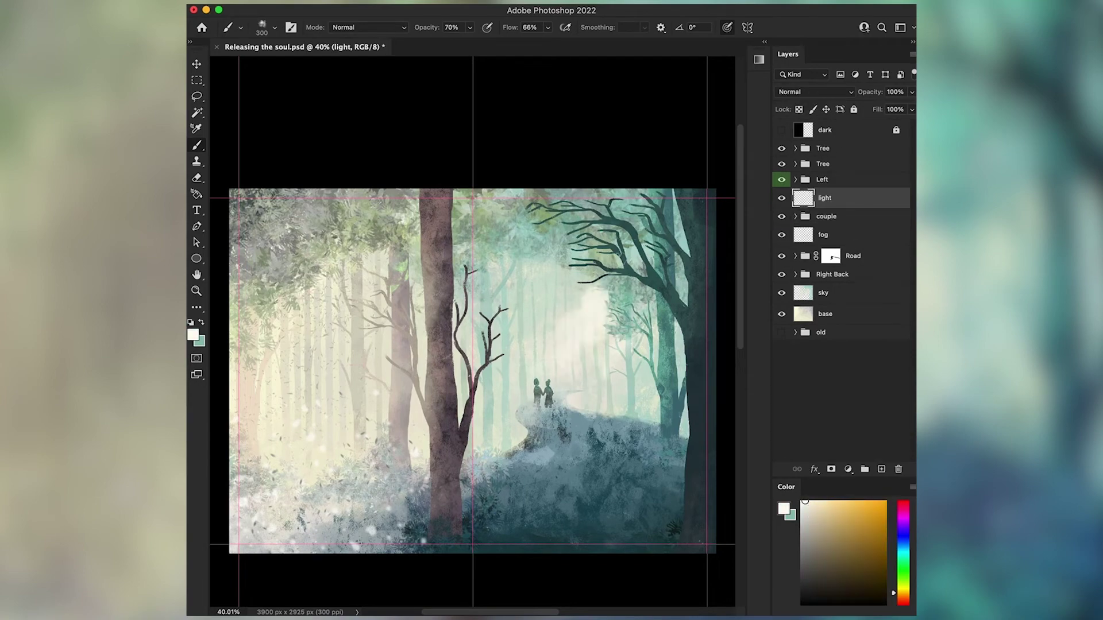
# Try out different blend modes on the light layer
pyautogui.press('v')
pyautogui.hotkey('shift', '+')
pyautogui.hotkey('shift', '+')
pyautogui.hotkey('shift', '+')
pyautogui.hotkey('shift', '+')
pyautogui.hotkey('shift', '+')
pyautogui.hotkey('shift', '+')
pyautogui.hotkey('shift', '+')
pyautogui.hotkey('shift', '+')
pyautogui.hotkey('shift', '+')
pyautogui.hotkey('shift', '+')
pyautogui.hotkey('shift', '+')
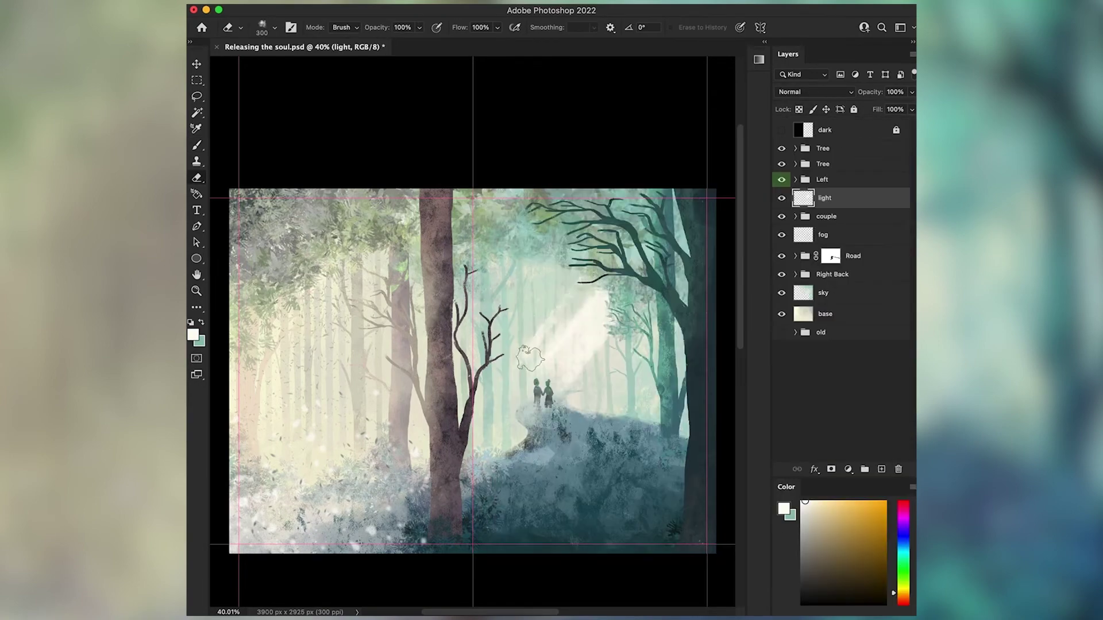
# Refine the slanting light ray and scatter white dust specks through it on a new layer
pyautogui.press('9')
pyautogui.press('b')
pyautogui.rightClick(599, 301)
pyautogui.press('Escape')
pyautogui.press('d')
pyautogui.press('x')
pyautogui.press('super+shift+alt+n')
pyautogui.press('e')
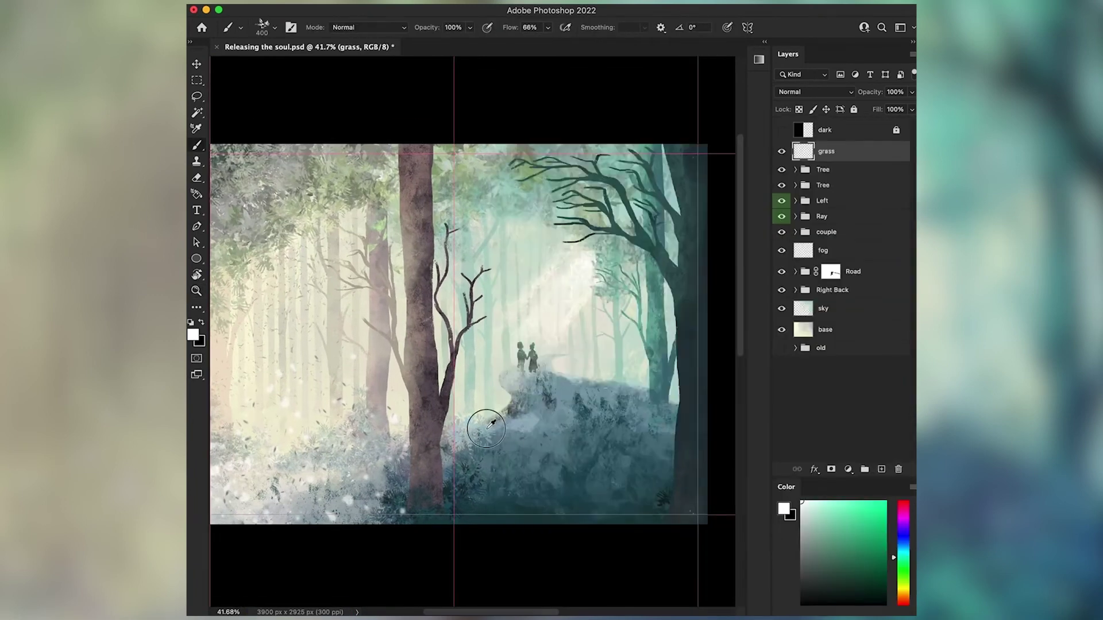
# Paint sampled blue, teal and dark leafy undergrowth over the right-hand hill on the new grass layer with a size 400–600 brush, and save
pyautogui.keyDown('alt'); pyautogui.click(491, 425); pyautogui.keyUp('alt')
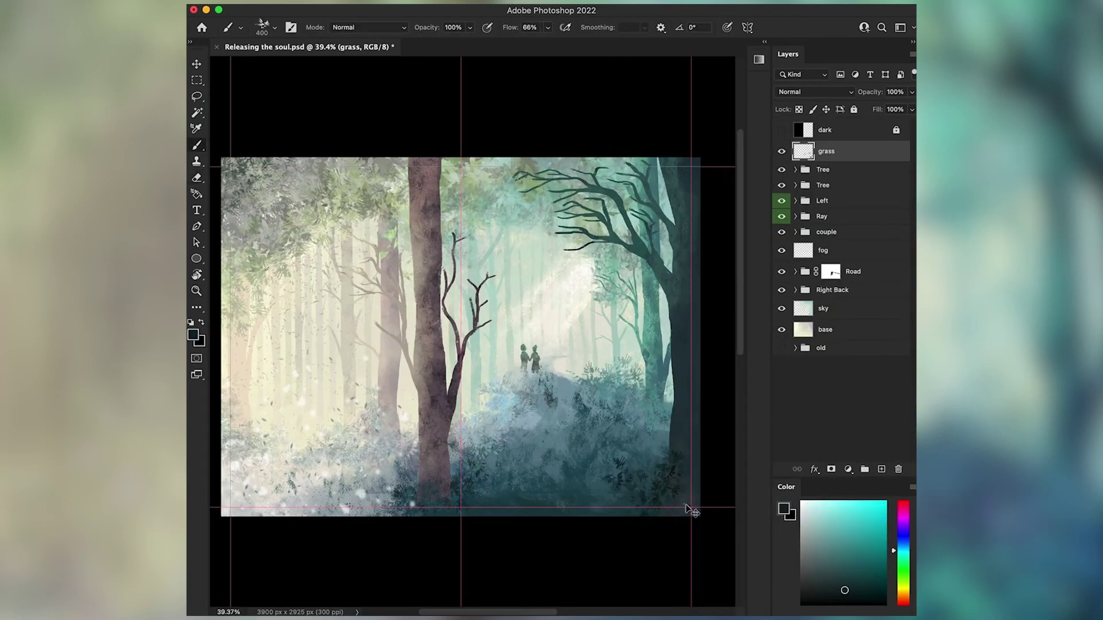
pyautogui.moveTo(649, 477); pyautogui.dragTo(704, 414)
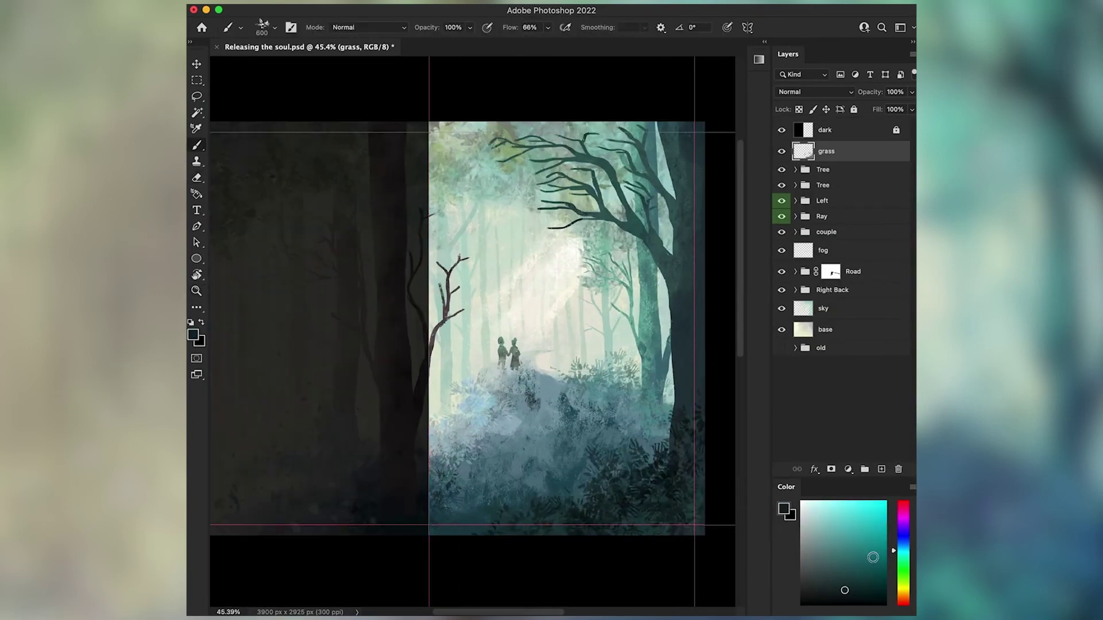
pyautogui.moveTo(644, 454)
pyautogui.mouseDown()
pyautogui.moveTo(546, 517)
pyautogui.moveTo(402, 505)
pyautogui.mouseUp()
pyautogui.press('cmd+s')
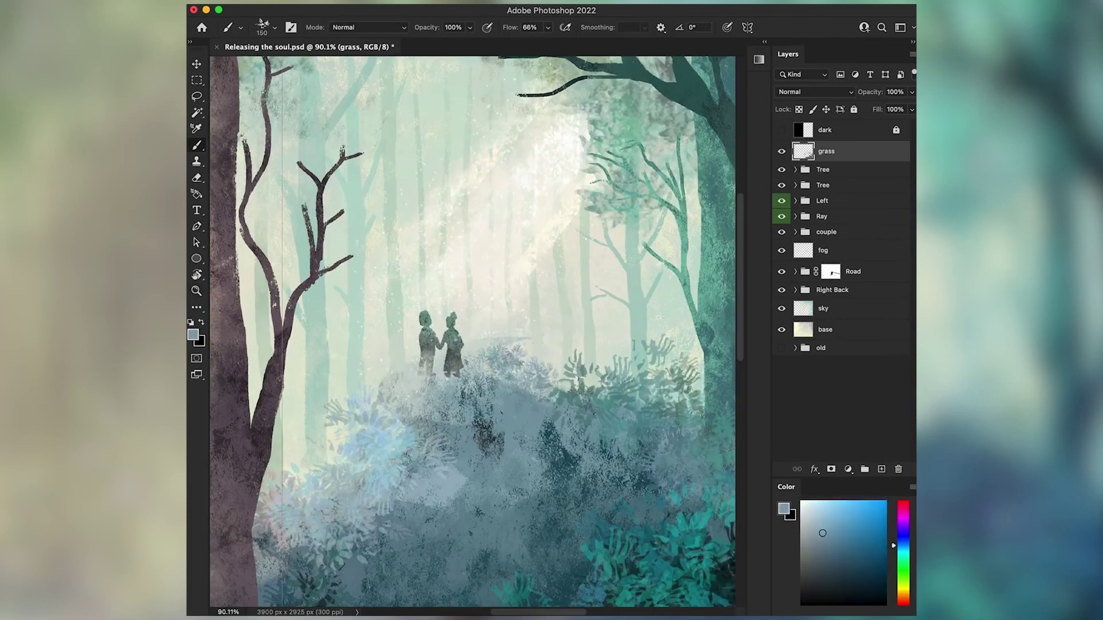
# Paint pale sampled leaves along the hilltop around the couple on the grass layer
pyautogui.keyDown('alt'); pyautogui.click(505, 319); pyautogui.keyUp('alt')
pyautogui.press(']')
pyautogui.press(']')
pyautogui.press(']')
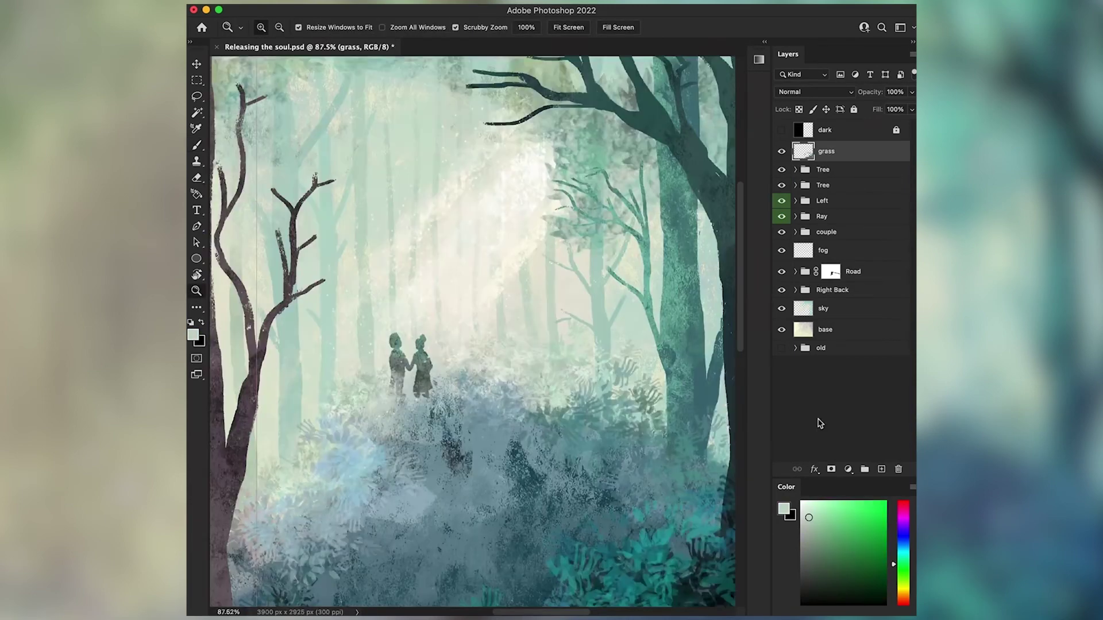
pyautogui.press('[')
pyautogui.press('[')
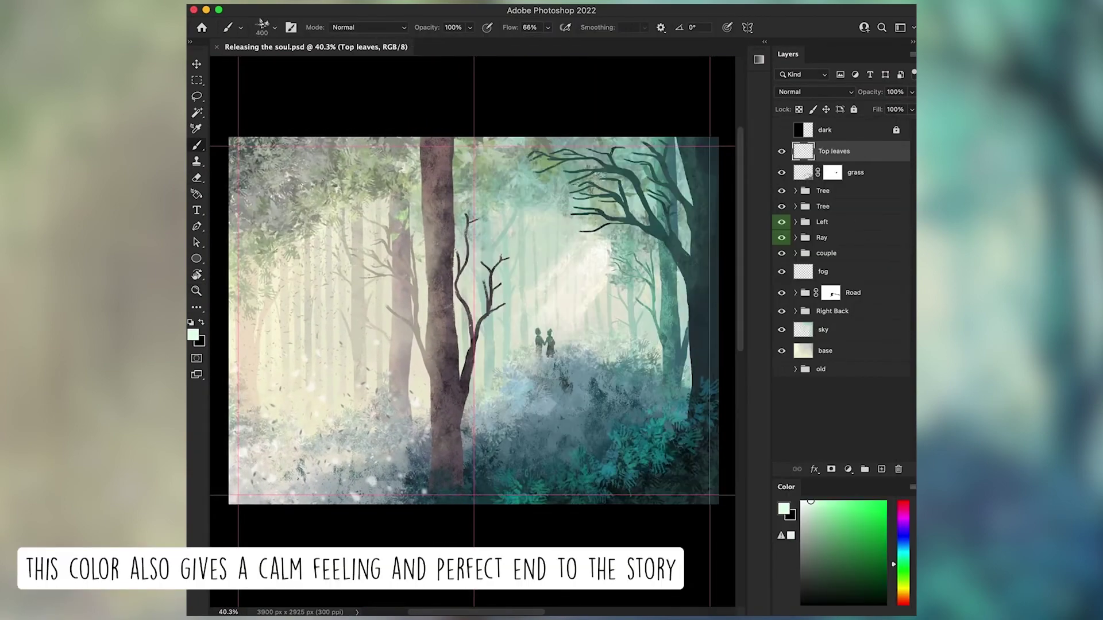
# Paint teal leaves over the bare branches of the large tree on the right, and save
pyautogui.moveTo(551, 155)
pyautogui.mouseDown()
pyautogui.moveTo(598, 195)
pyautogui.moveTo(574, 241)
pyautogui.moveTo(580, 230)
pyautogui.mouseUp()
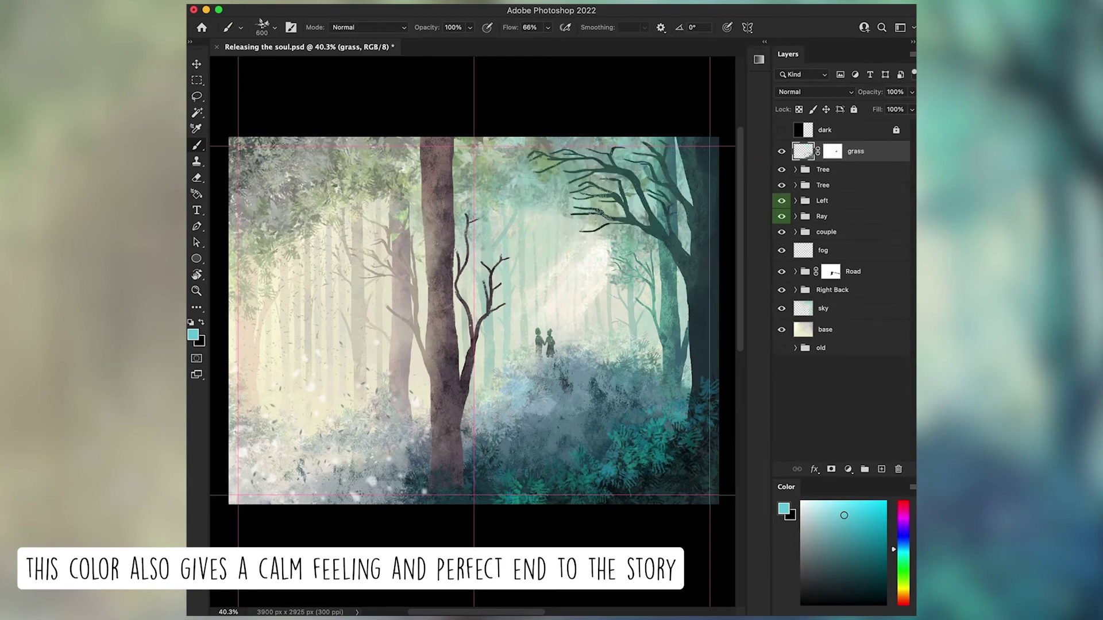
pyautogui.doubleClick(836, 188)
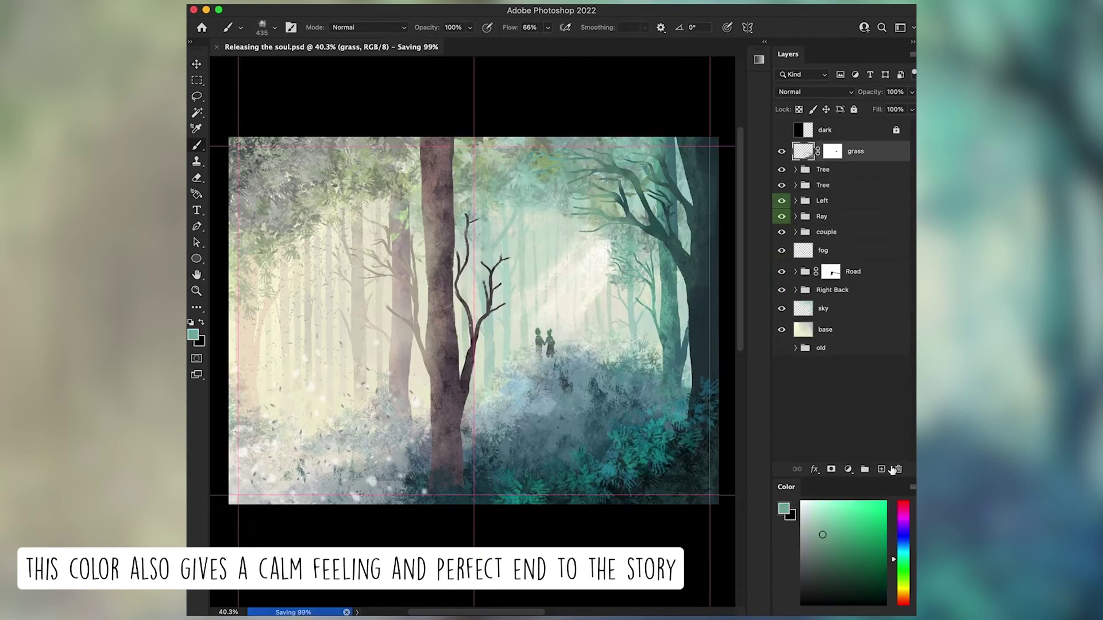
# Paint fine pale teal sprigs across the undergrowth and beside the right-hand tree on a new grass layer with a size 7–9 brush
pyautogui.rightClick(576, 88)
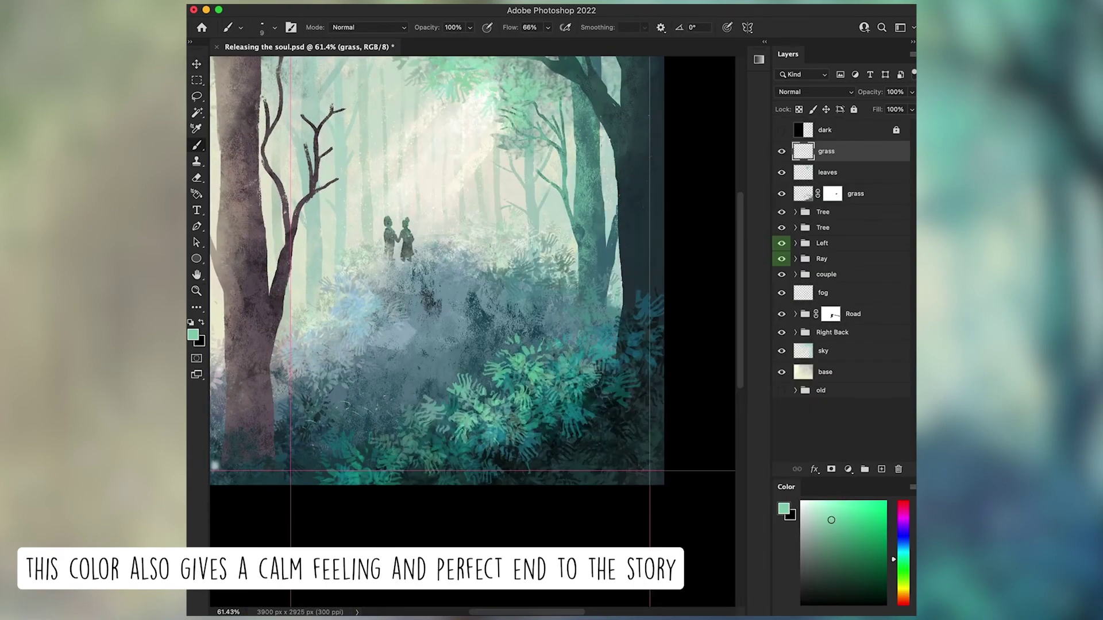
pyautogui.scroll(5, 354, 436)
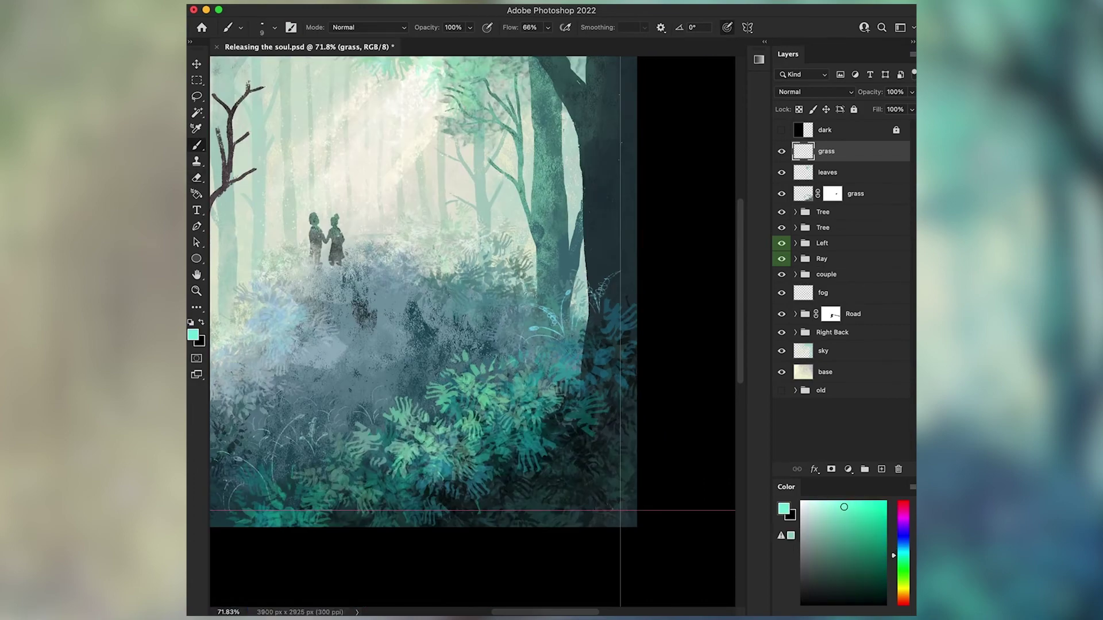
pyautogui.hscroll(-5, 419, 398)
pyautogui.click(823, 502)
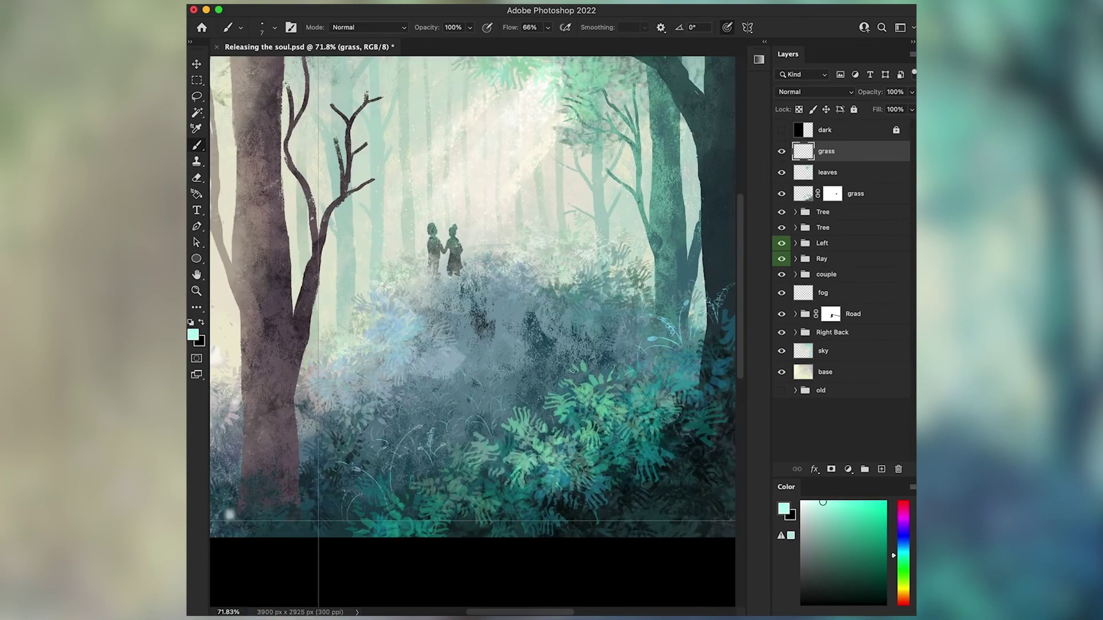
pyautogui.scroll(-3, 486, 369)
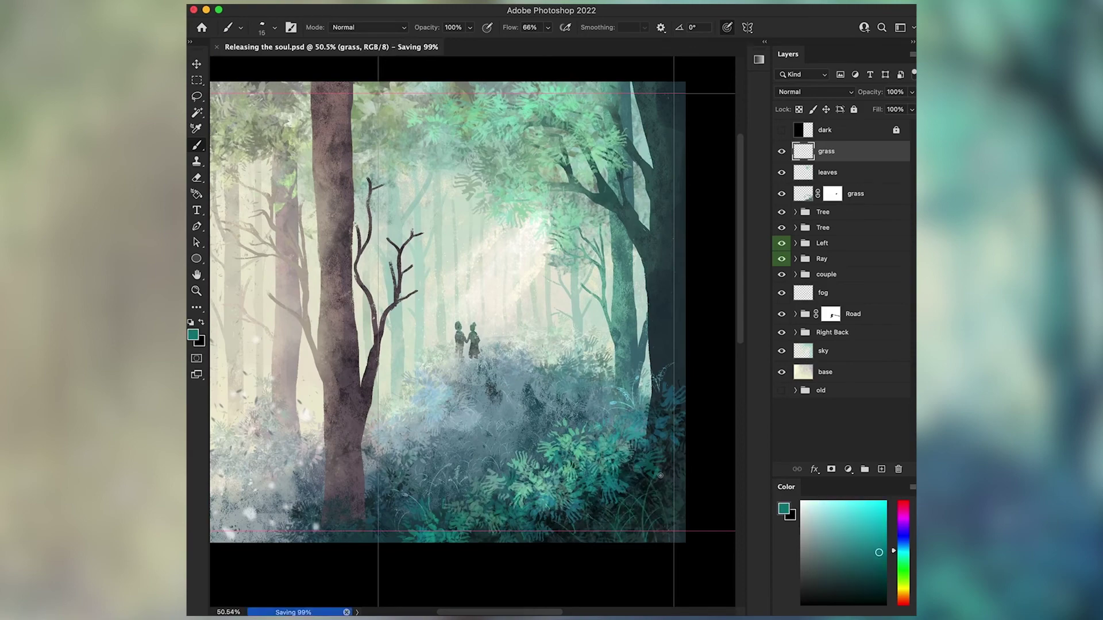
# Paint long curved grass blades in teal and sampled dark blue along the undergrowth's lower edge with a size 15 brush
pyautogui.hscroll(-2, 553, 569)
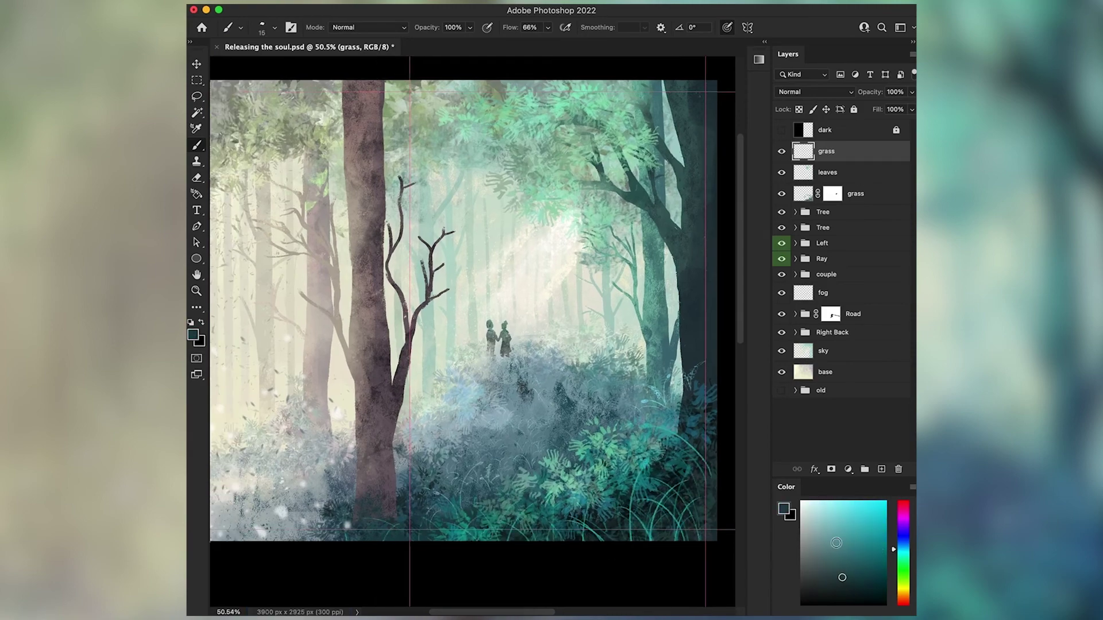
pyautogui.hscroll(-5, 437, 489)
pyautogui.keyDown('alt'); pyautogui.click(437, 488); pyautogui.keyUp('alt')
pyautogui.hscroll(3, 437, 488)
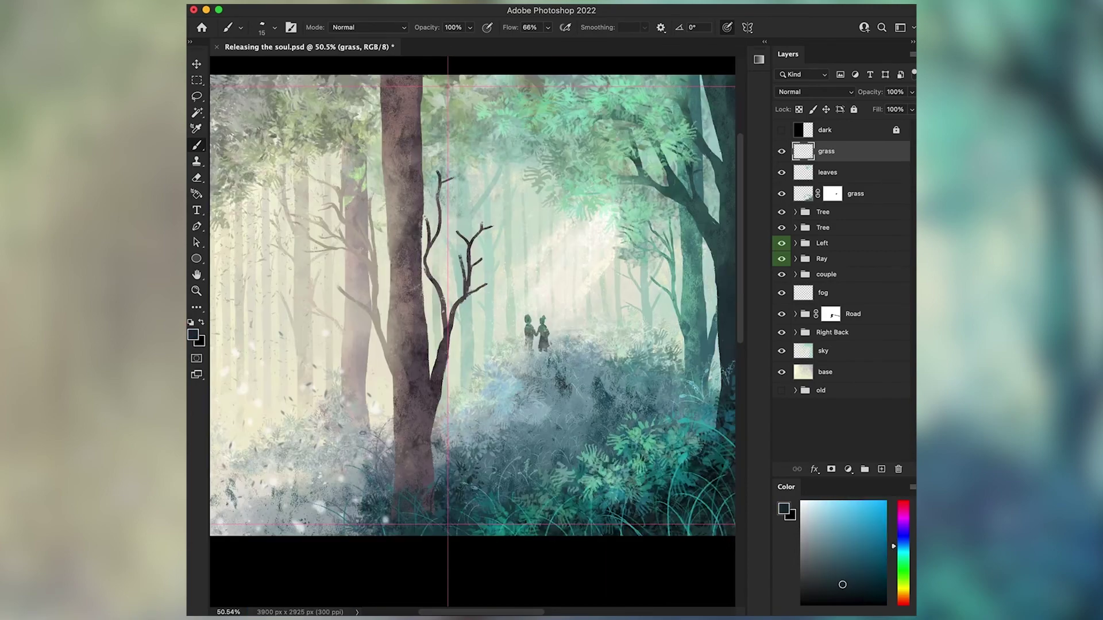
pyautogui.hscroll(3, 437, 489)
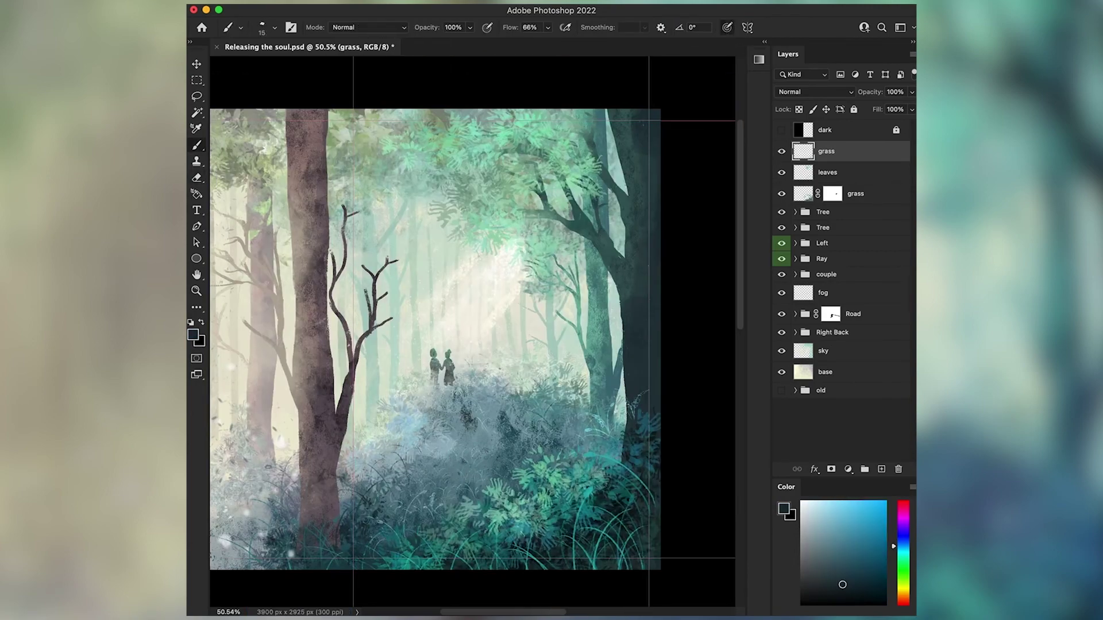
pyautogui.scroll(-2, 378, 407)
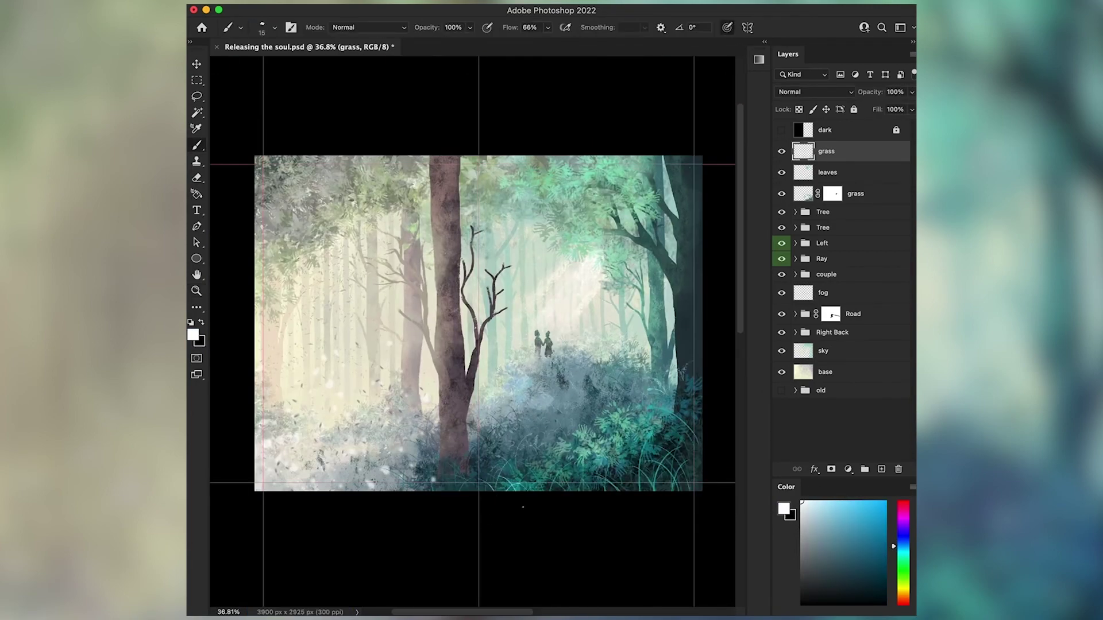
# Add bright turquoise and pale mint grass blades and small leaves across the hill on the grass layer with a size 10–20 brush
pyautogui.scroll(4, 472, 326)
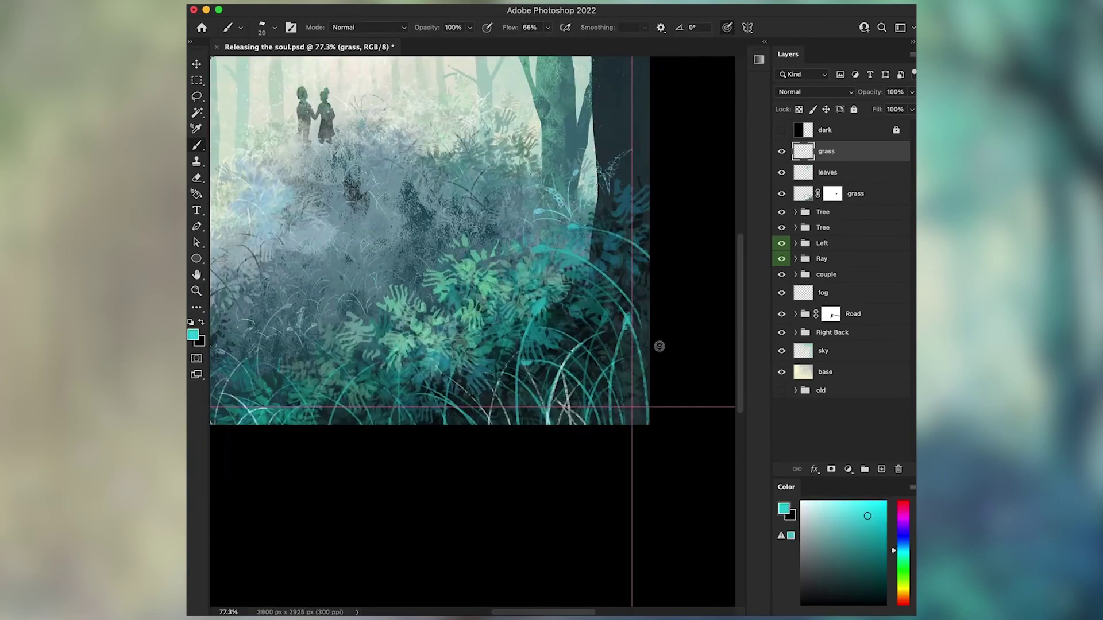
pyautogui.hscroll(-5, 503, 361)
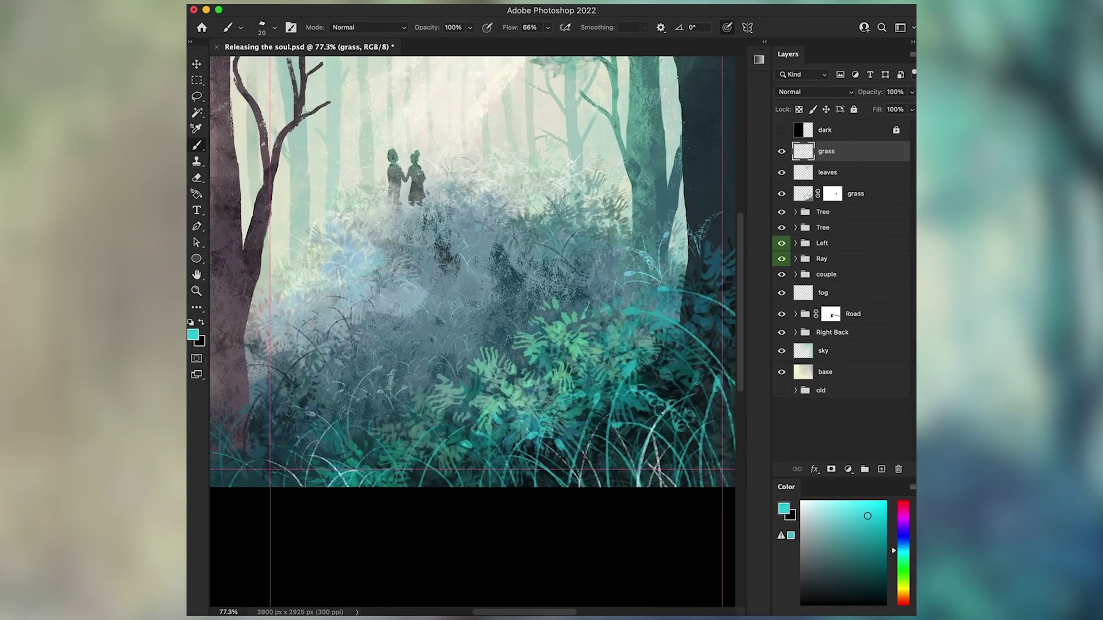
pyautogui.keyDown('alt'); pyautogui.click(508, 325); pyautogui.keyUp('alt')
pyautogui.press('[')
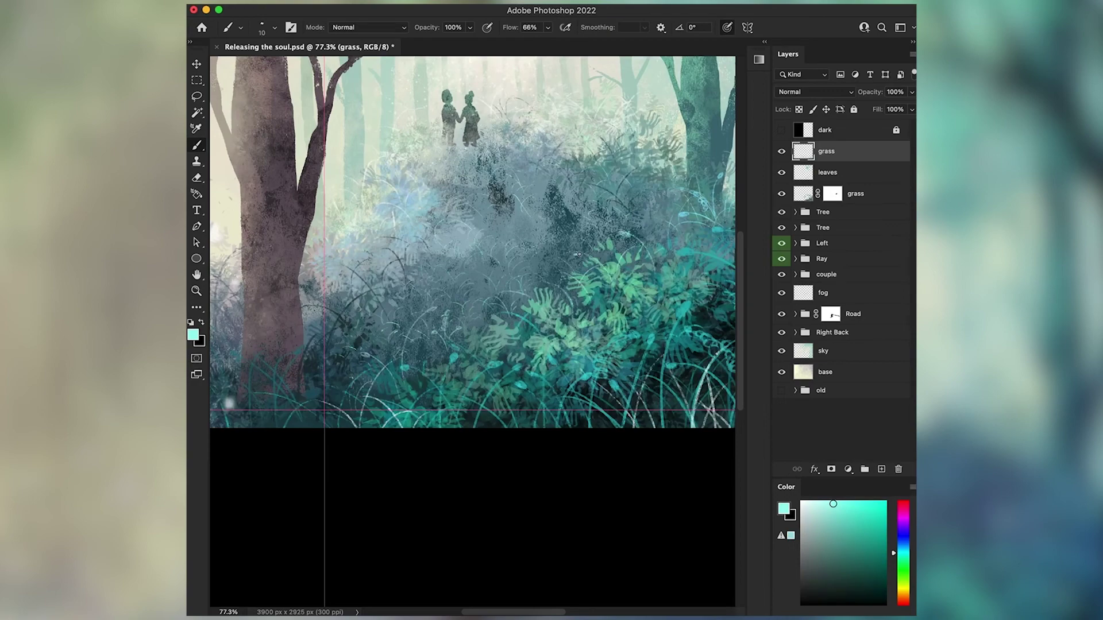
pyautogui.scroll(3, 550, 303)
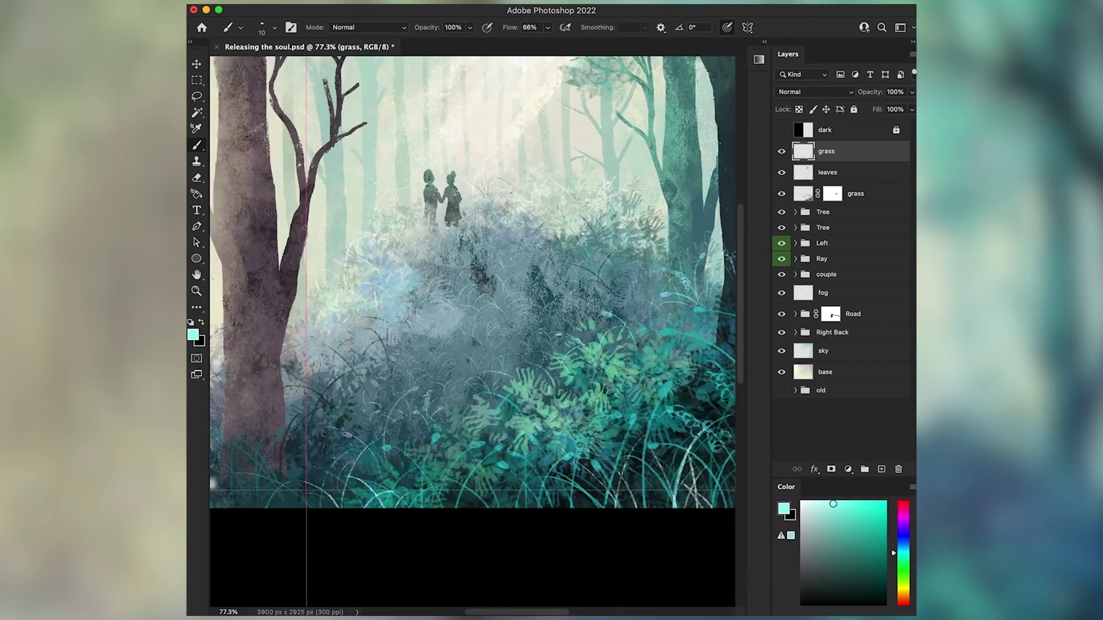
pyautogui.hscroll(3, 590, 270)
pyautogui.scroll(-4, 646, 328)
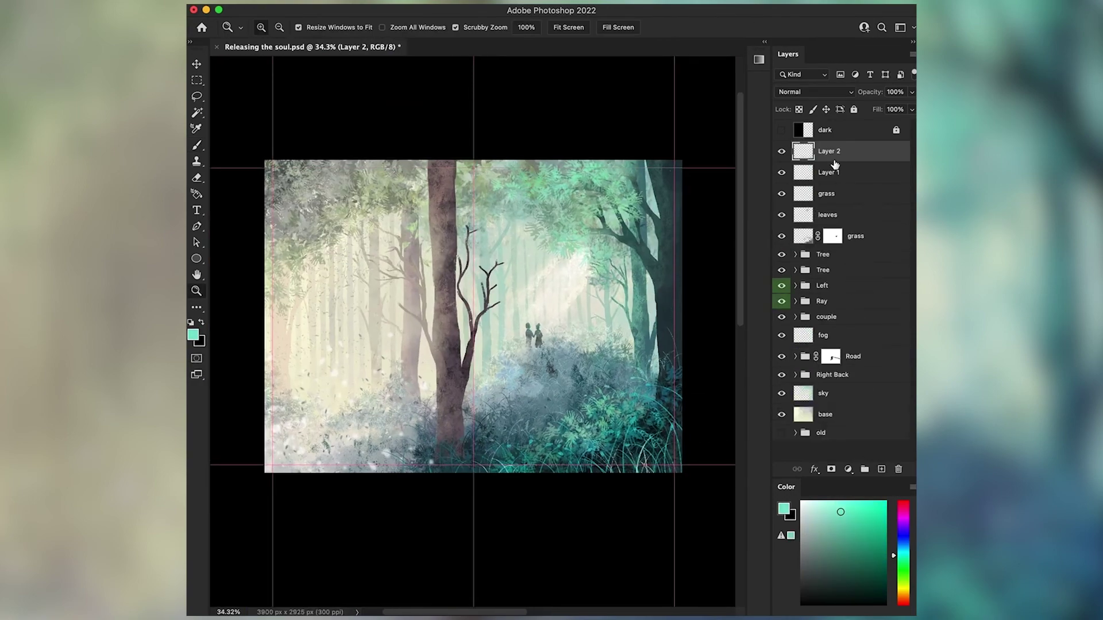
# Scatter pale mint and cyan flecks over the right half on a new layer named fall, checking them with the dark layer shown
pyautogui.rightClick(493, 107)
pyautogui.doubleClick(584, 369)
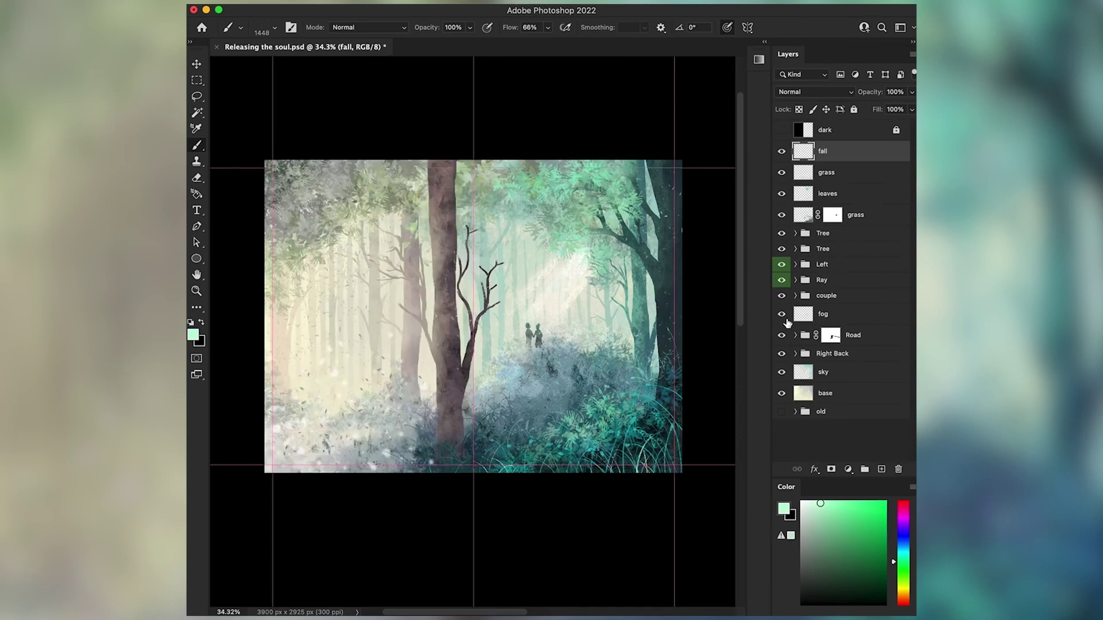
pyautogui.scroll(2, 619, 303)
pyautogui.rightClick(493, 110)
pyautogui.doubleClick(619, 445)
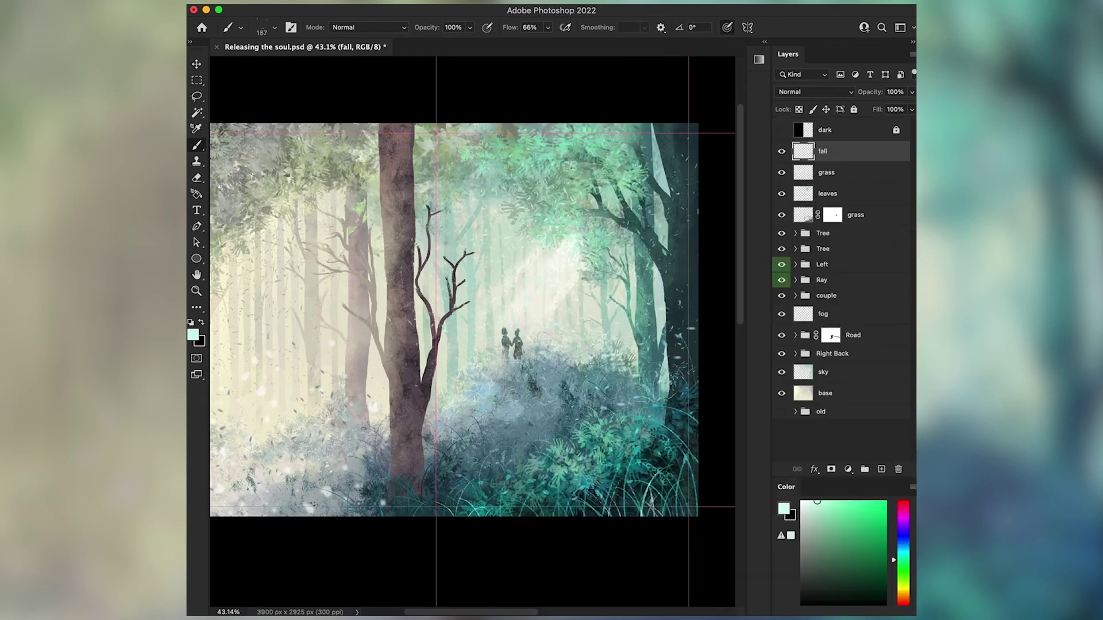
pyautogui.press('[')
pyautogui.press('[')
pyautogui.press('[')
pyautogui.click(781, 130)
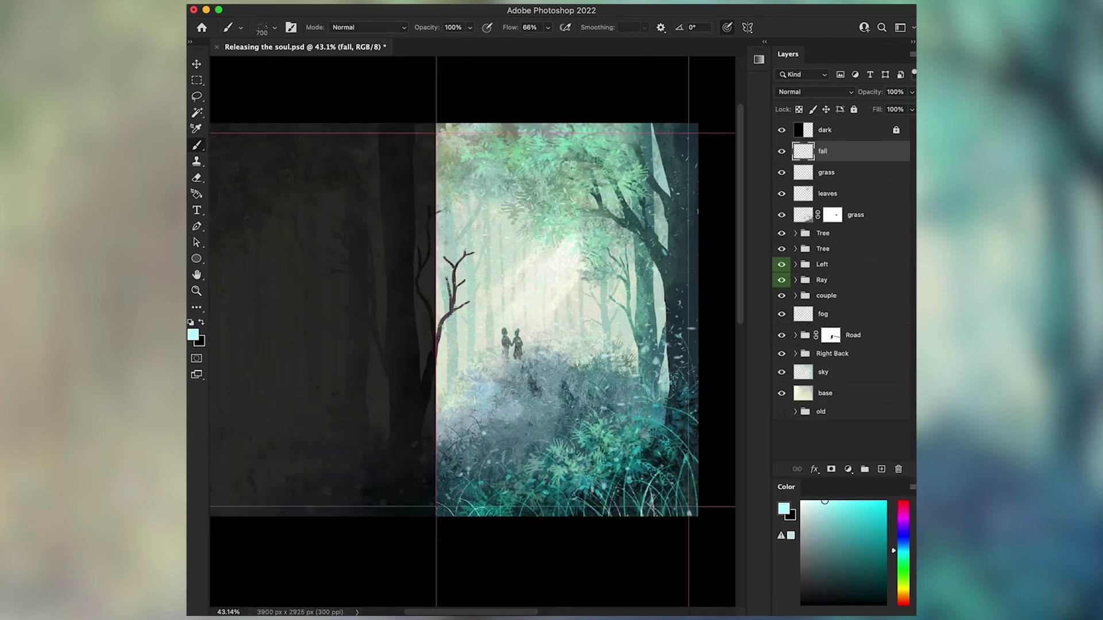
pyautogui.click(808, 516)
pyautogui.click(899, 510)
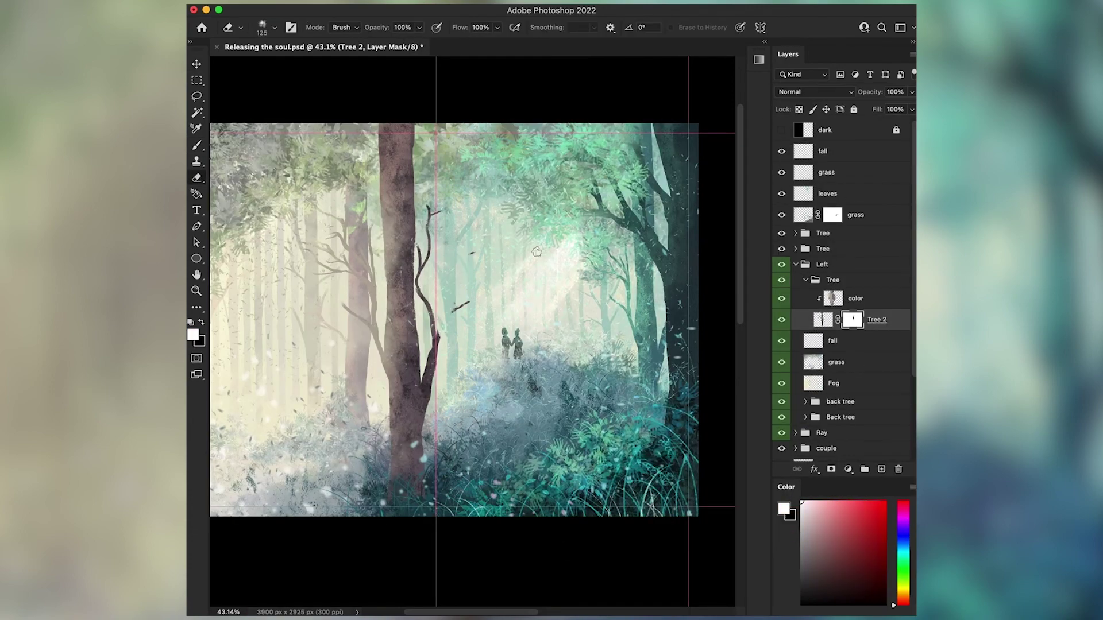
# Mask out the side branches of the foreground tree on the Tree 2 layer mask, leaving only the slender curved stem
pyautogui.press('b')
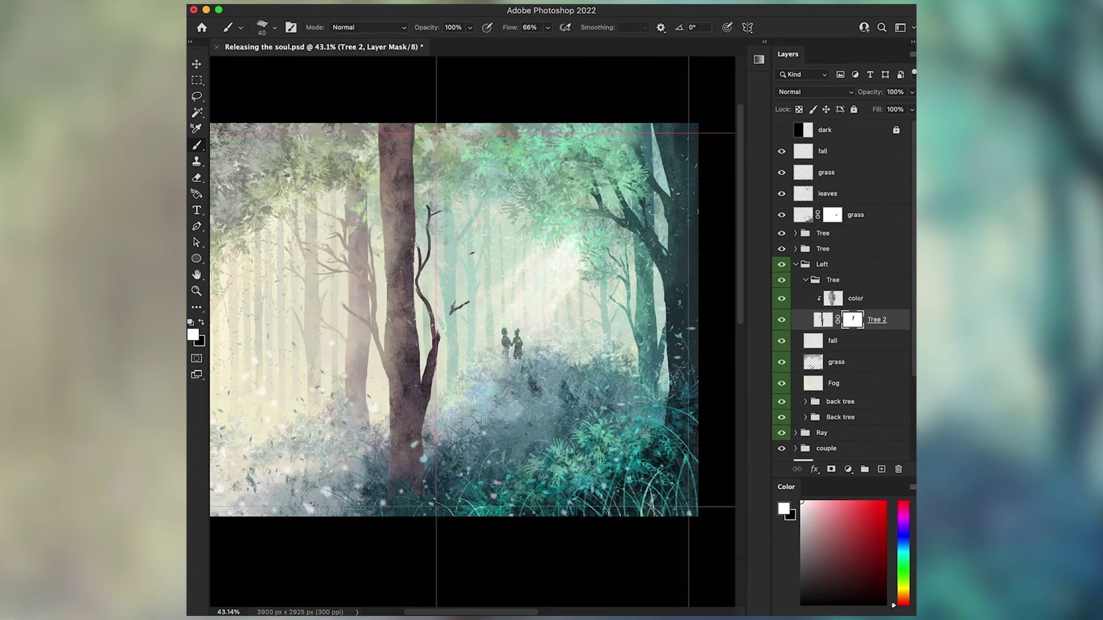
pyautogui.scroll(3, 437, 352)
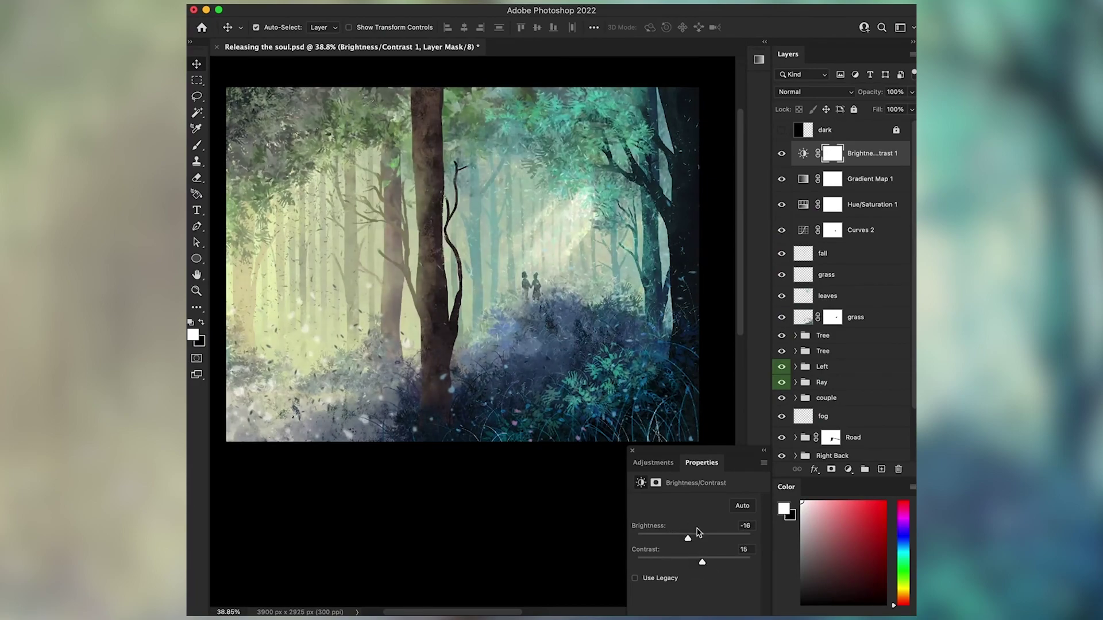
# Compare the image with and without the Brightness/Contrast adjustment, set its brightness to -2, and save
pyautogui.click(782, 154)
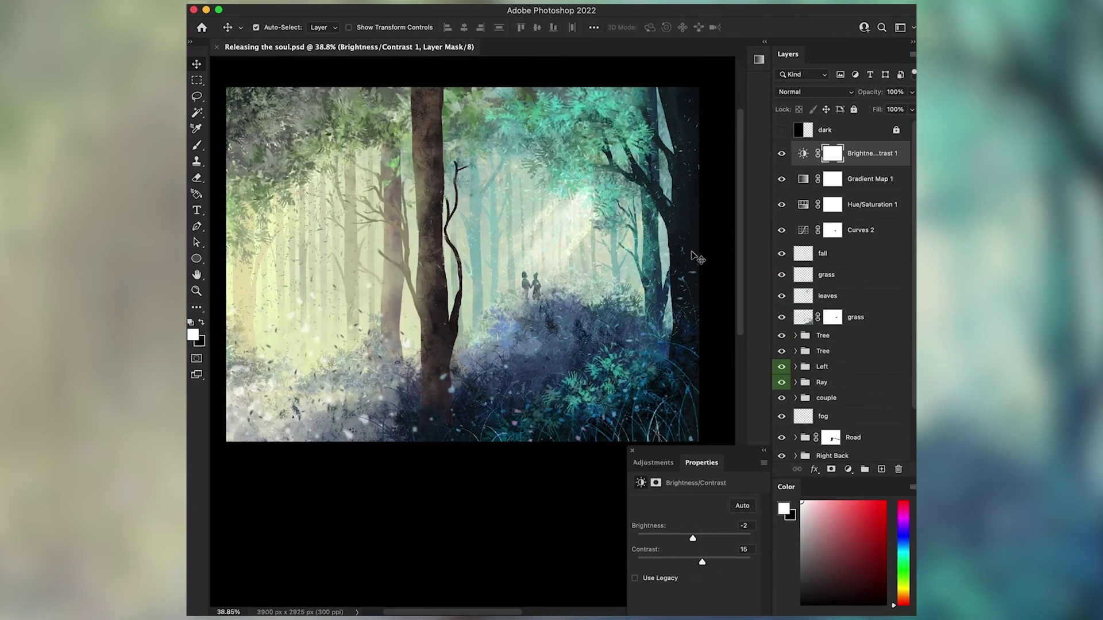